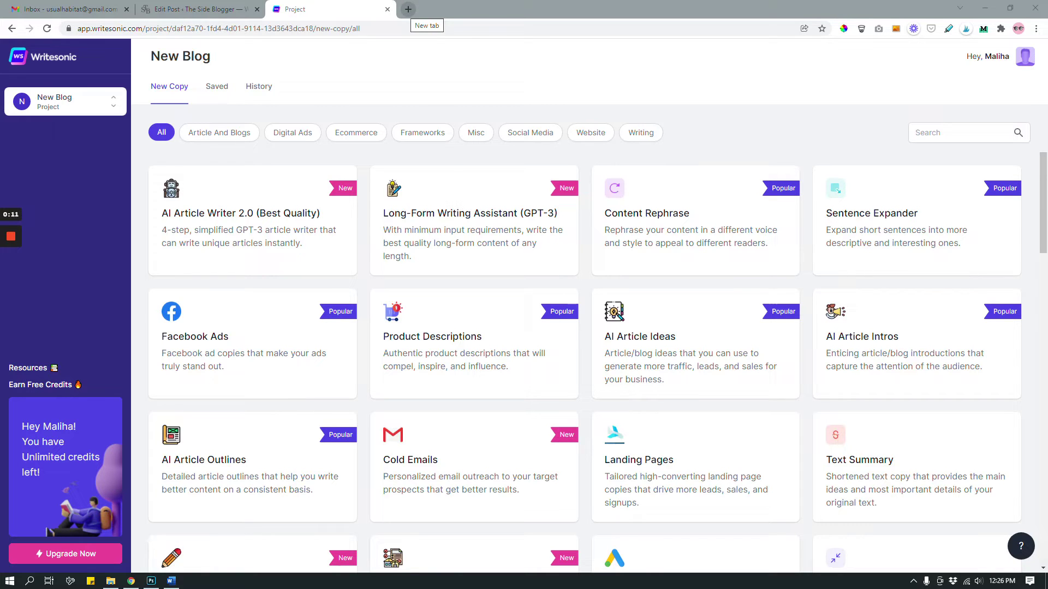
# Open the Writesonic website in a new browser tab and review the monthly plans on its pricing page
pyautogui.click(408, 9)
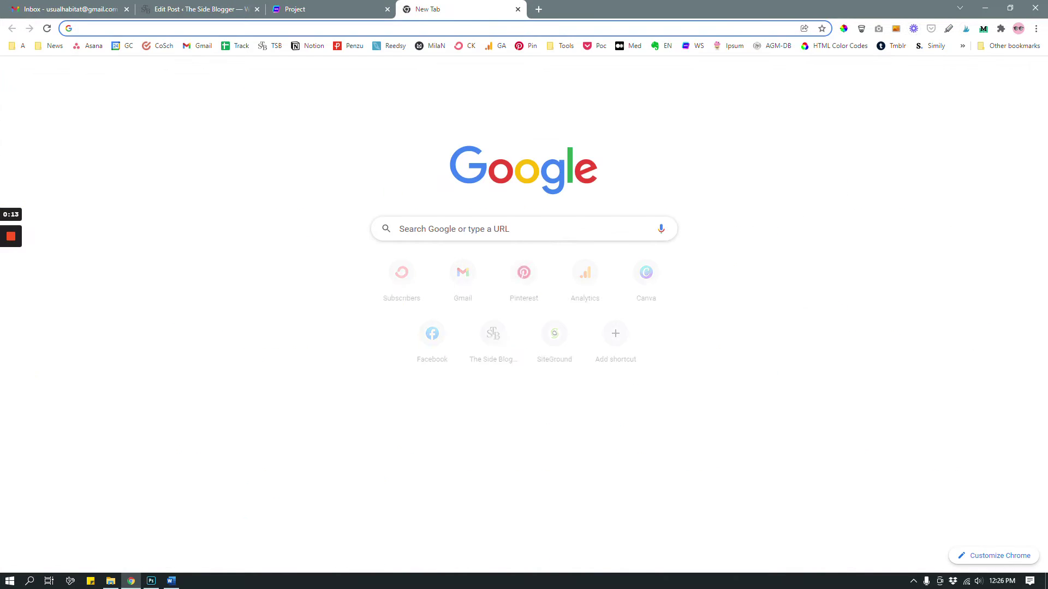
pyautogui.write('write')
pyautogui.press('Return')
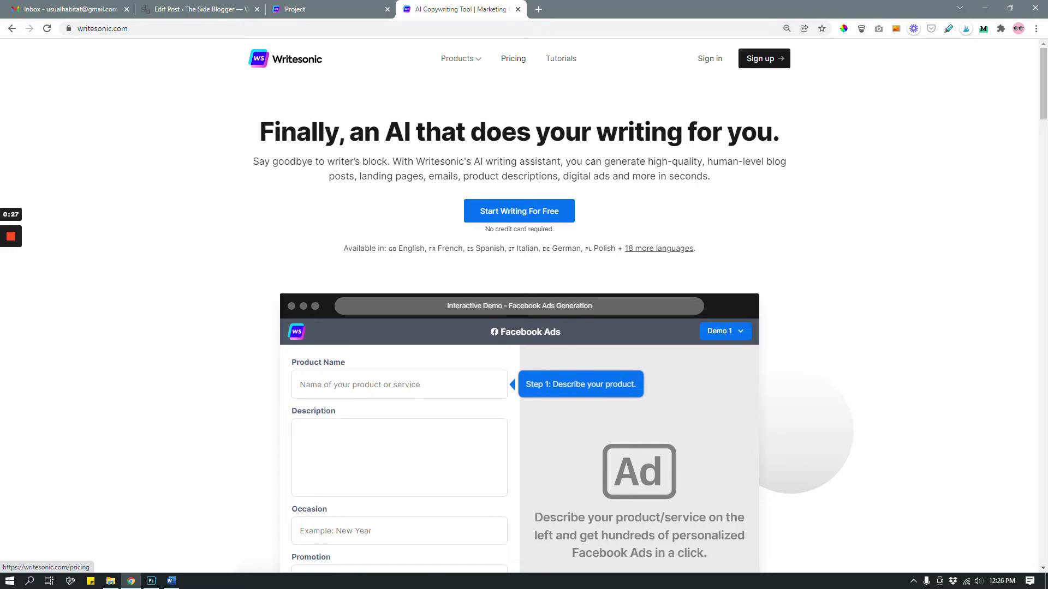
pyautogui.click(506, 60)
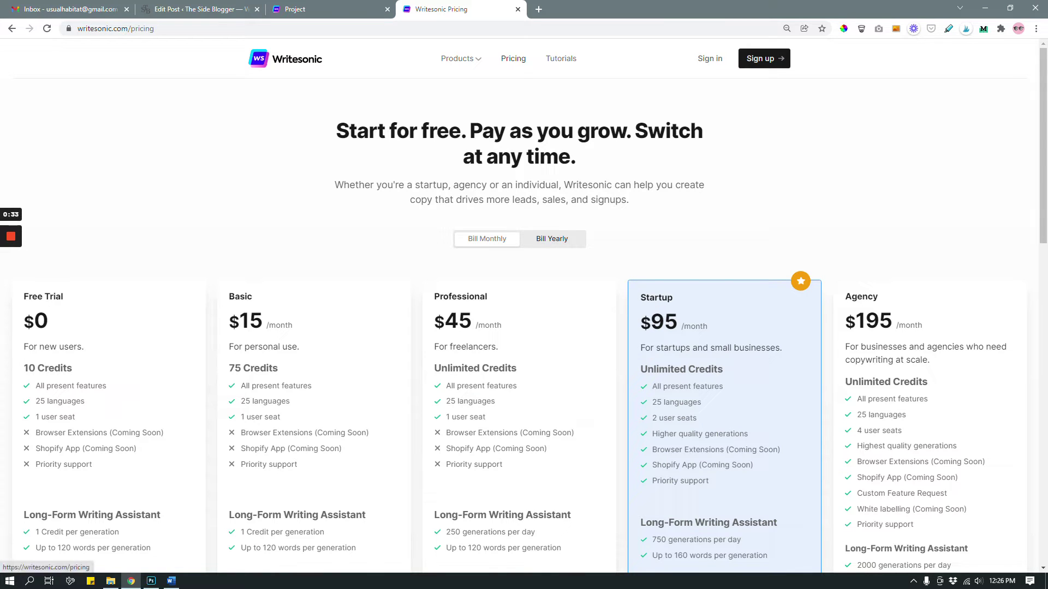
pyautogui.scroll(-1, 524, 309)
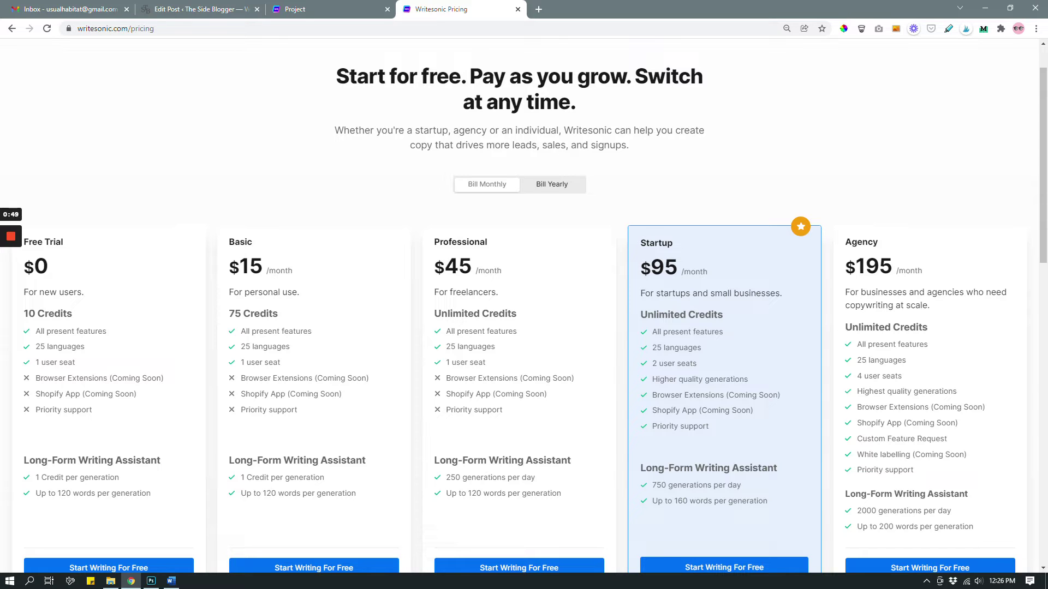
pyautogui.scroll(-2, 524, 305)
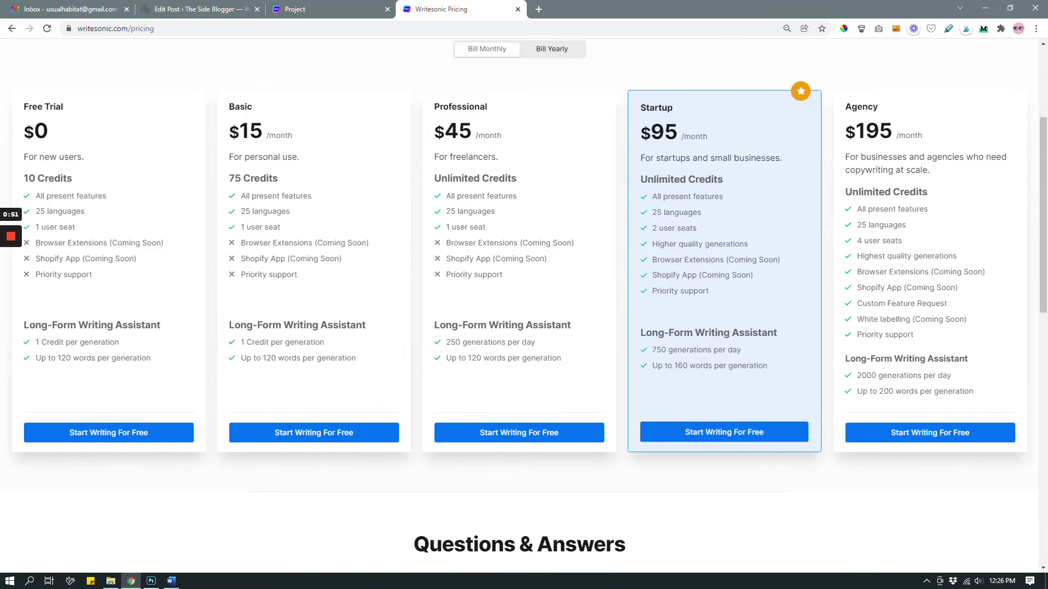
pyautogui.scroll(3, 524, 305)
# Return to the New Blog project, browse its templates and open the Long-Form Writing Assistant (GPT-3)
pyautogui.click(333, 9)
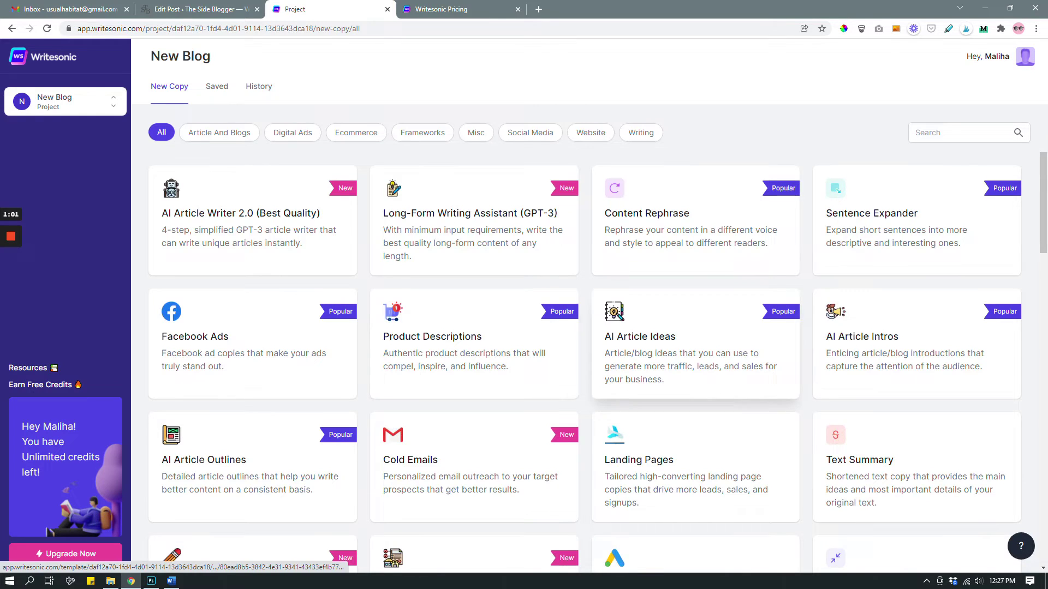
pyautogui.scroll(-4, 584, 355)
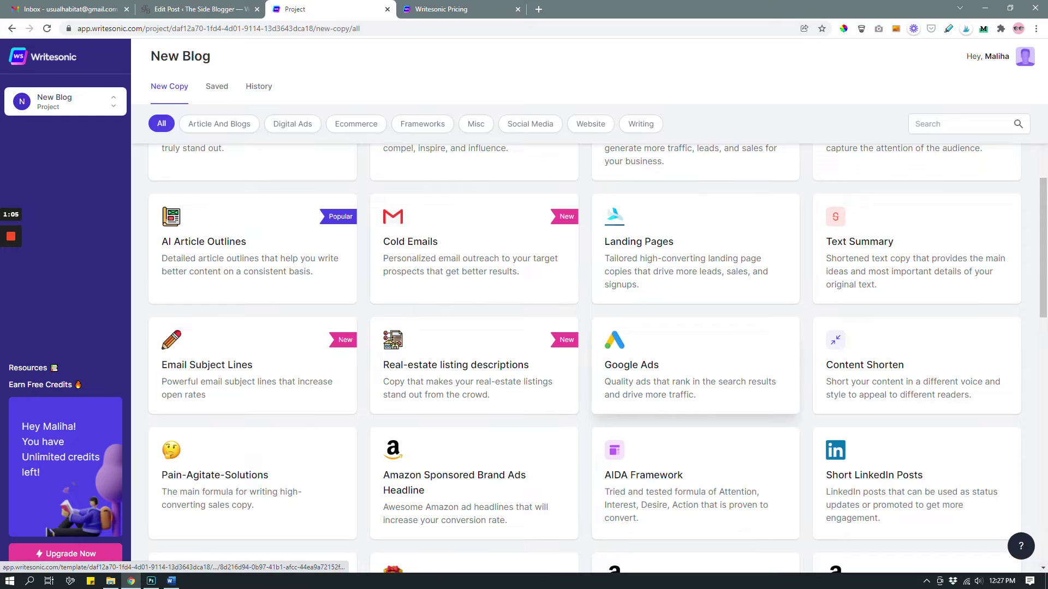
pyautogui.scroll(-4, 693, 371)
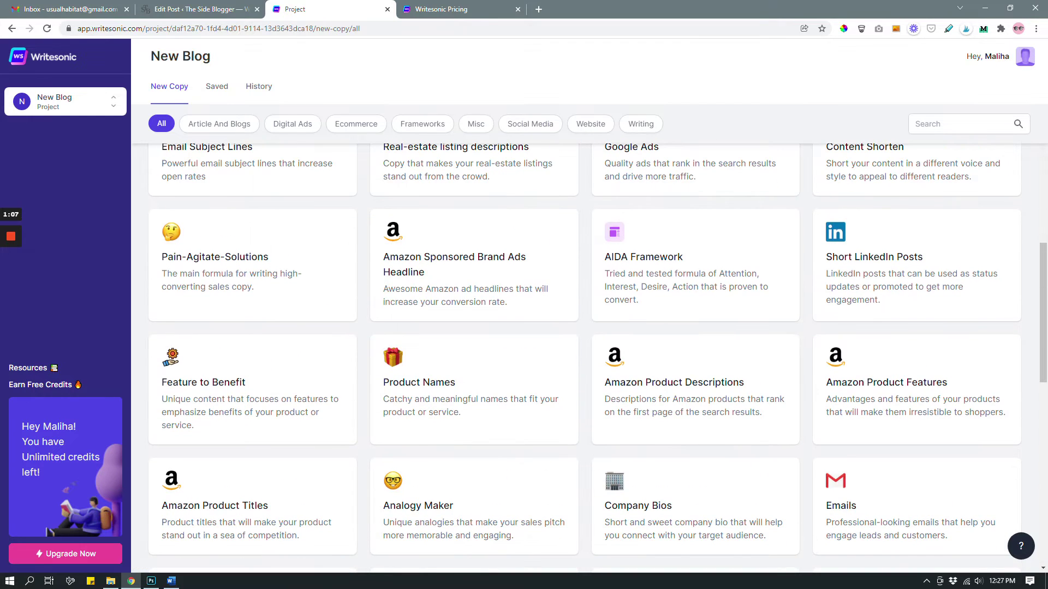
pyautogui.scroll(8, 694, 464)
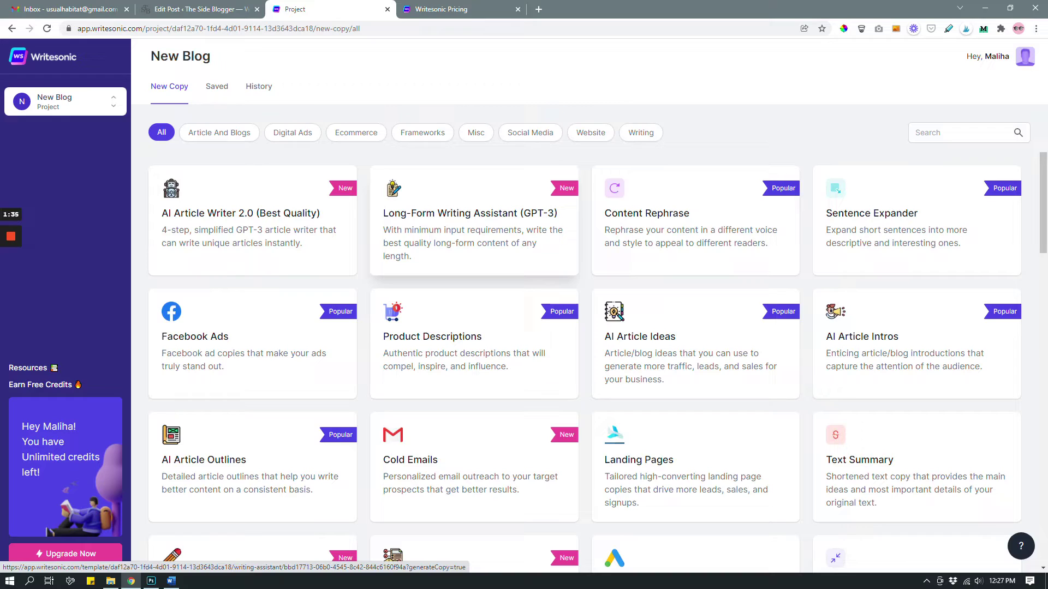
pyautogui.click(508, 218)
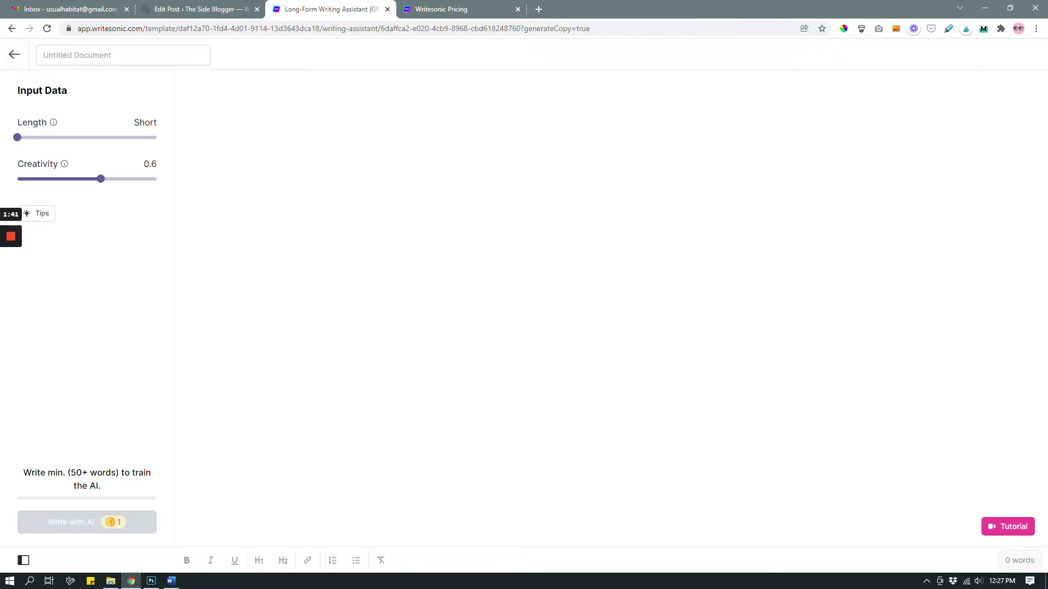
pyautogui.click(334, 230)
pyautogui.write('fwfknsdfklnsdlkndl')
pyautogui.press('BackSpace')
pyautogui.press('BackSpace')
pyautogui.press('BackSpace')
pyautogui.press('BackSpace')
pyautogui.press('BackSpace')
pyautogui.press('BackSpace')
pyautogui.press('BackSpace')
pyautogui.press('BackSpace')
pyautogui.press('BackSpace')
pyautogui.press('BackSpace')
pyautogui.press('BackSpace')
pyautogui.press('BackSpace')
pyautogui.press('BackSpace')
pyautogui.press('BackSpace')
pyautogui.press('BackSpace')
pyautogui.press('BackSpace')
pyautogui.press('BackSpace')
pyautogui.press('BackSpace')
pyautogui.click(19, 479)
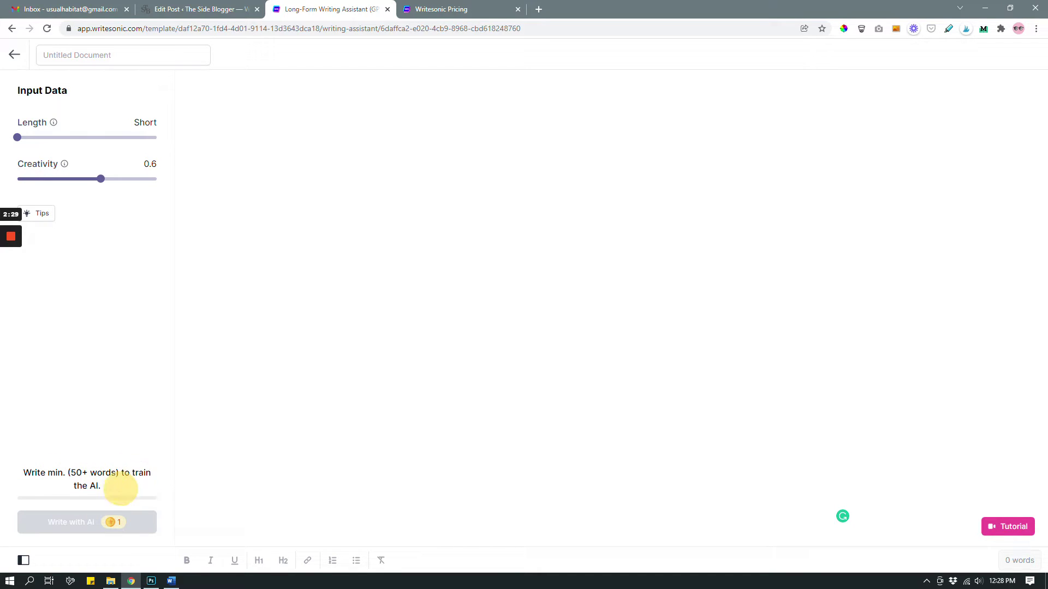
# Insert the introduction about simple eating habits into the document and generate a continuation with AI
pyautogui.click(267, 135)
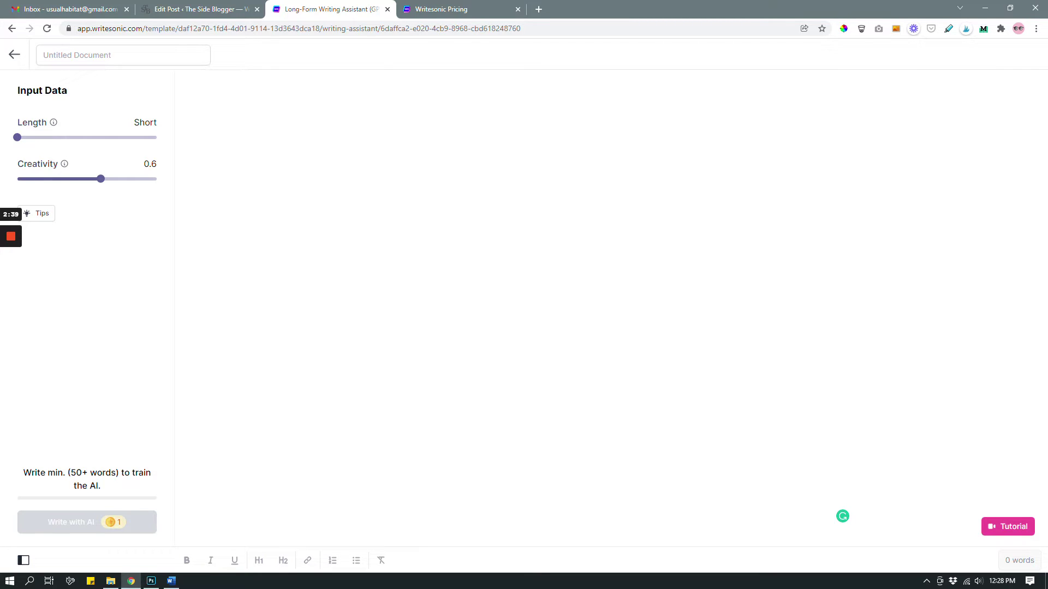
pyautogui.write("There are simple eating habits that can bring about many positive changes in your body, including shedding those extra pounds. A little bit of mindfulness—surrounding what you're putting inside your body and when—can add up over time and help you live a healthier life. When it comes to weight loss, most people talk about extremes. Fasting for 16 hours every day, fasting for 24 hours twice a week, cutting out added sugar and carbs completely, etc. These are difficult to commit to and often unsustainable. But small habits that are easy to adhere to often promote a healthier lifestyle and long-term physical and emotional well-being.")
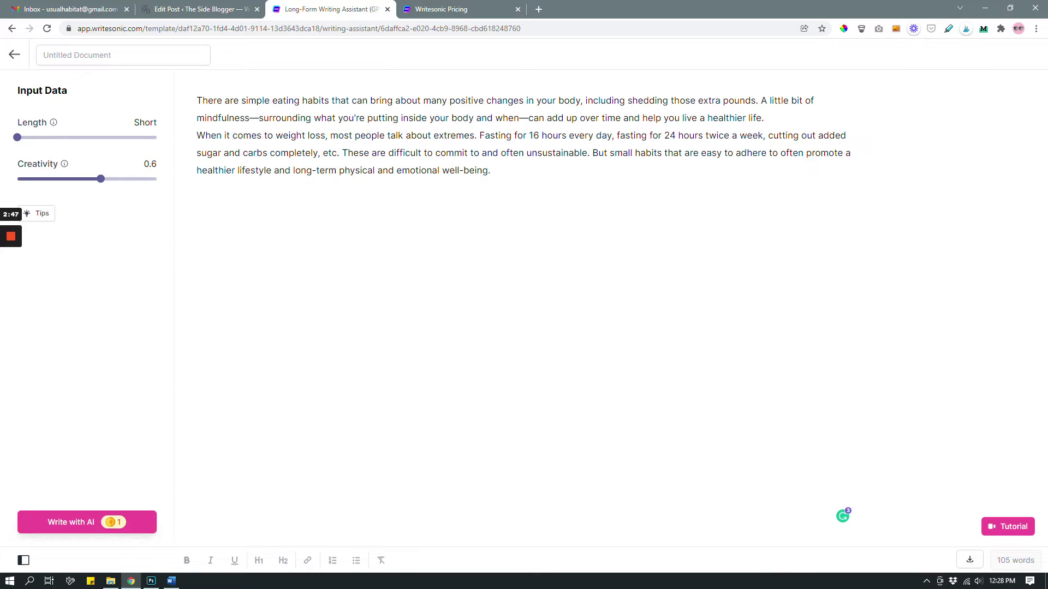
pyautogui.hotkey('ctrl', 'Return')
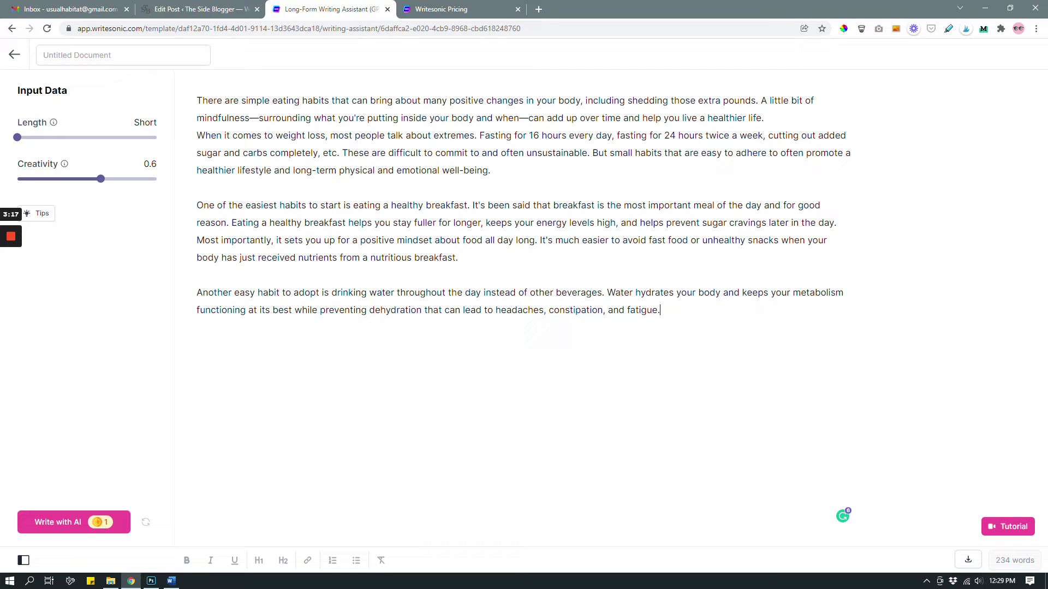
# Review the original introduction and the generated paragraph about eating a healthy breakfast
pyautogui.moveTo(491, 171); pyautogui.dragTo(198, 97)
pyautogui.click(197, 205)
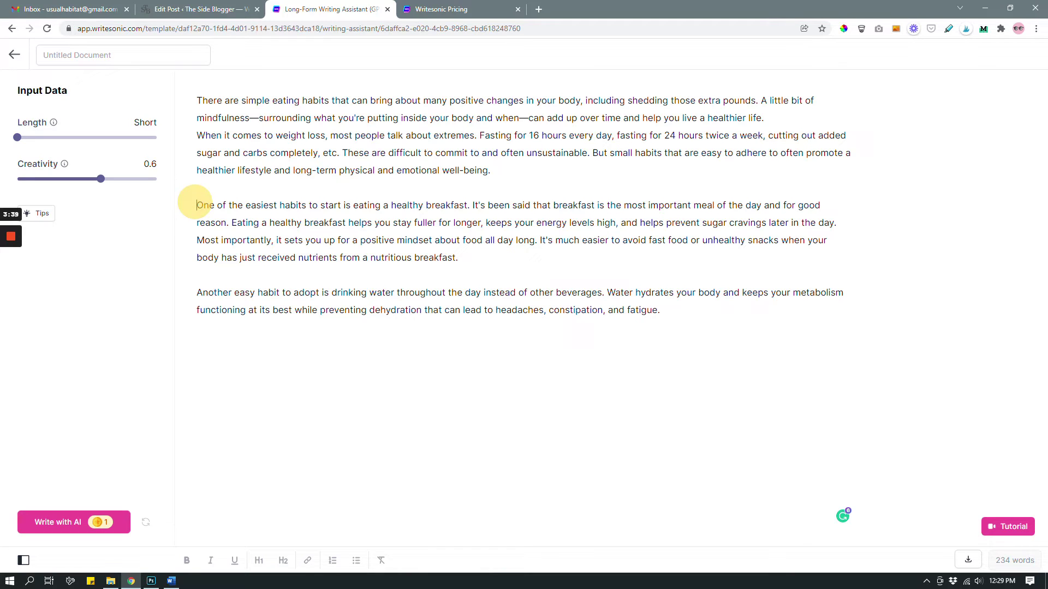
pyautogui.moveTo(196, 204); pyautogui.dragTo(458, 257)
pyautogui.click(458, 258)
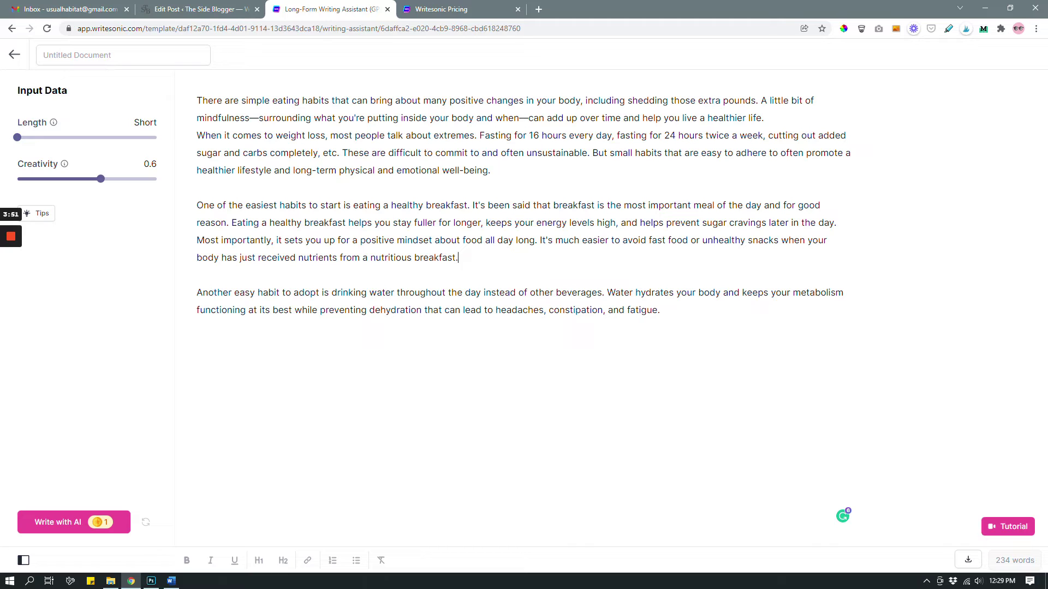
# Add the line "Eat Healthy Breakfast" above the breakfast paragraph and format it as an H1 heading
pyautogui.click(192, 204)
pyautogui.press('Return')
pyautogui.click(236, 198)
pyautogui.write('E')
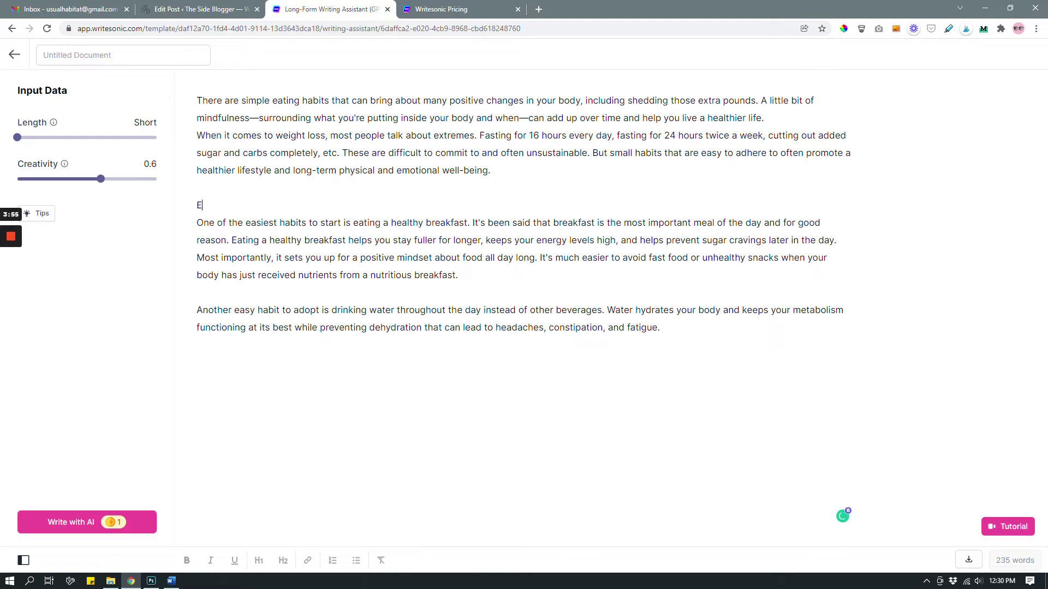
pyautogui.write('at Healthy Breakfast')
pyautogui.tripleClick(240, 206)
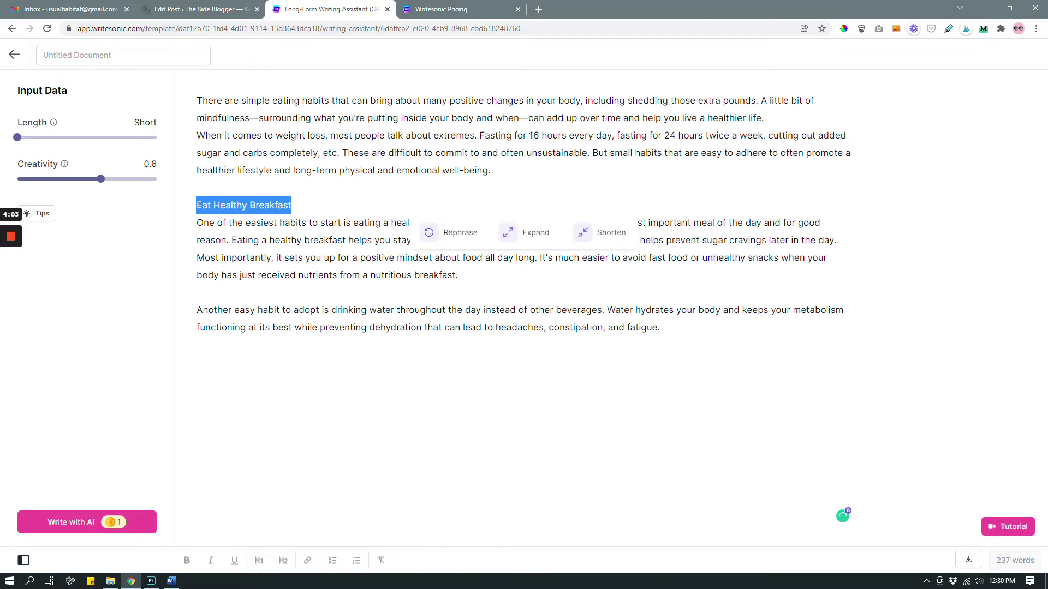
pyautogui.click(258, 560)
pyautogui.click(684, 339)
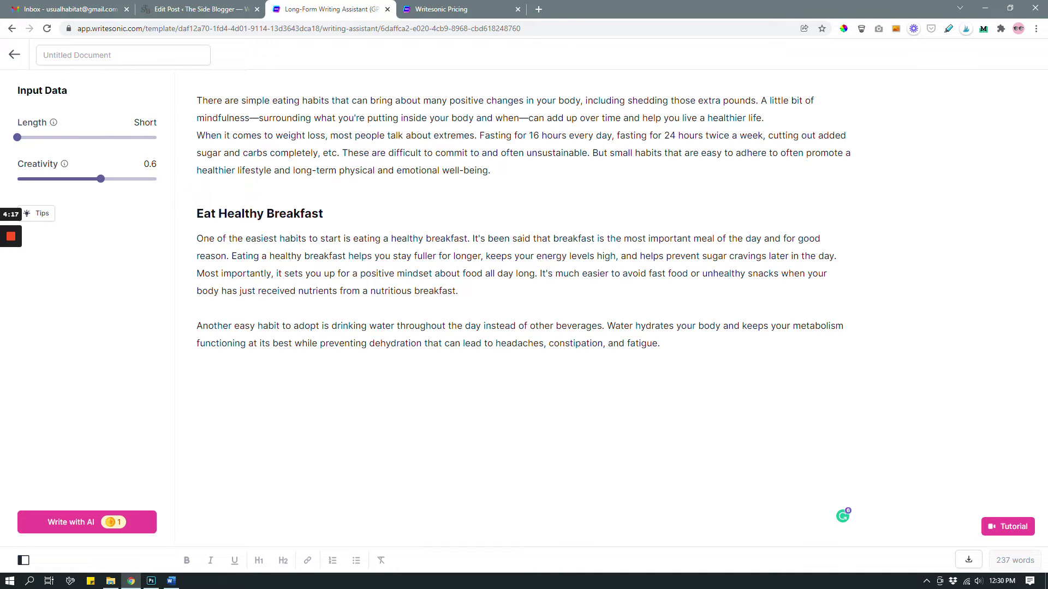
# Set the AI output length to Medium and the creativity to 0.8
pyautogui.moveTo(17, 137); pyautogui.dragTo(71, 143)
pyautogui.moveTo(53, 122)
pyautogui.click(711, 344)
pyautogui.click(101, 178)
pyautogui.moveTo(101, 179); pyautogui.dragTo(129, 178)
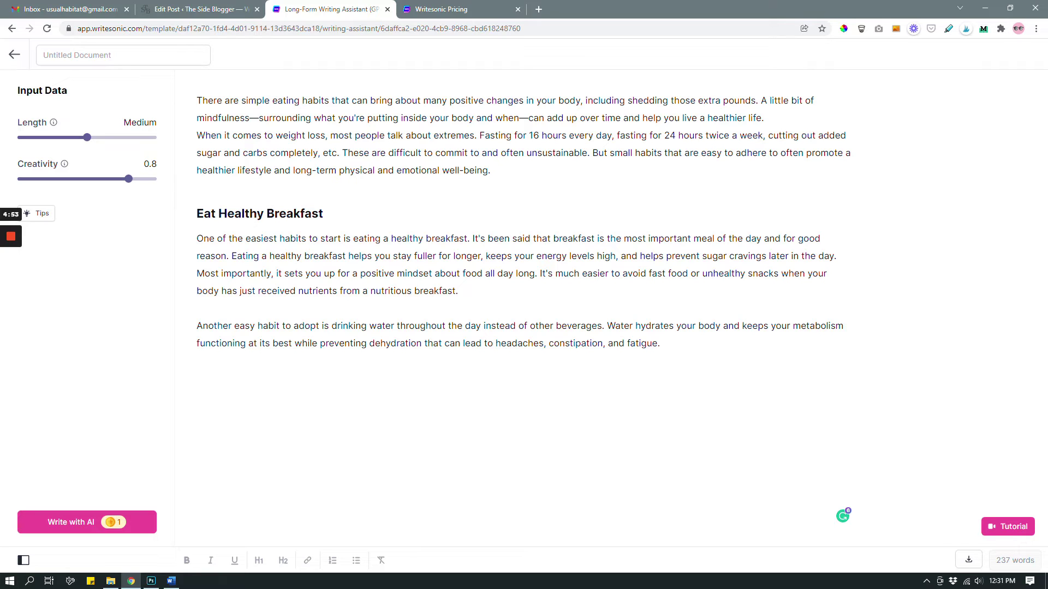
pyautogui.moveTo(129, 179)
pyautogui.mouseDown()
pyautogui.moveTo(157, 178)
pyautogui.moveTo(114, 179)
pyautogui.mouseUp()
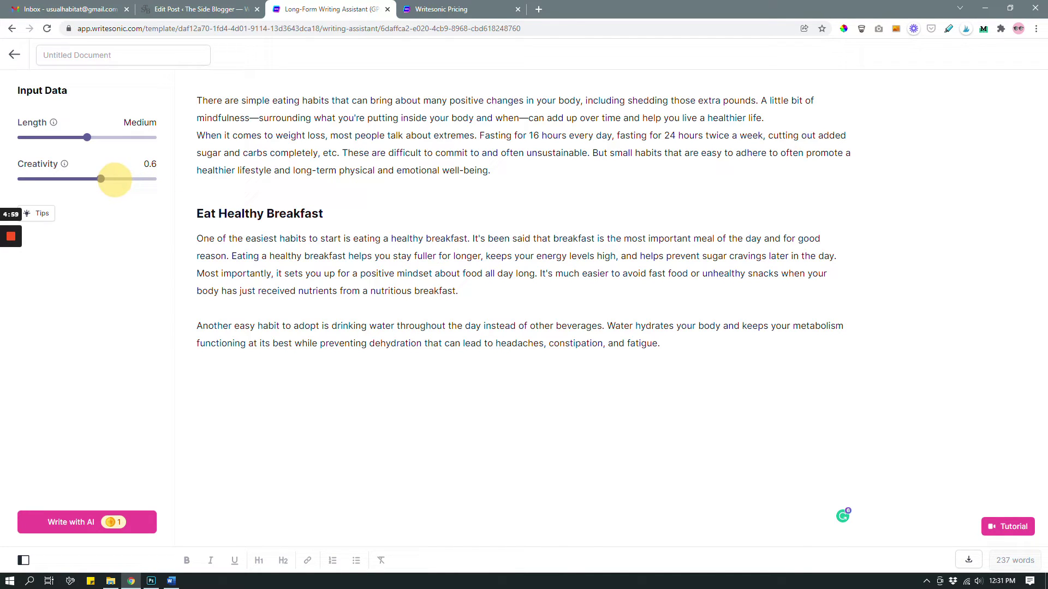
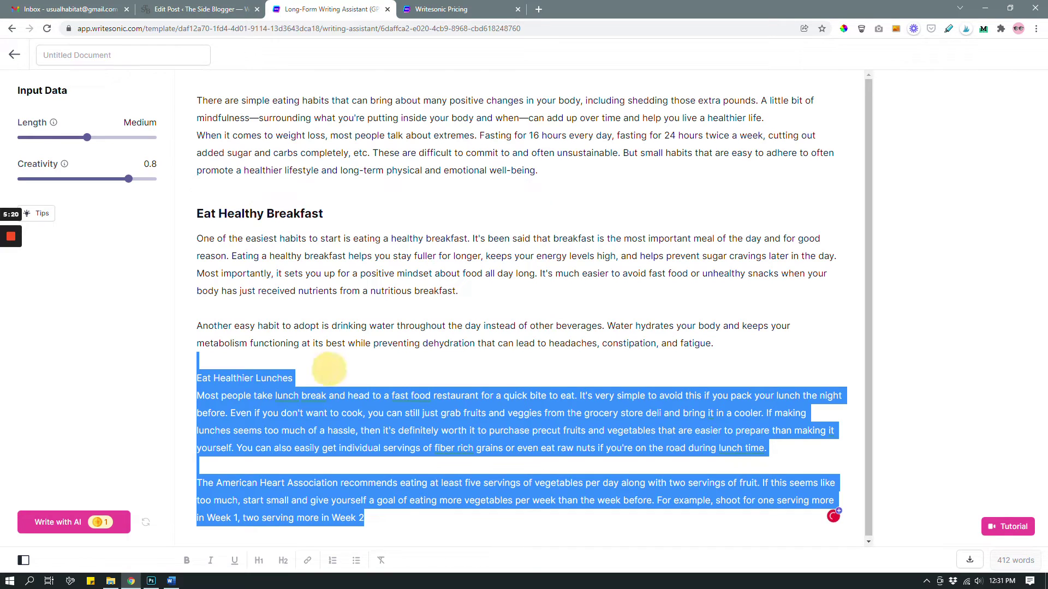
# Delete the generated text from "Eat Healthier Lunches" to the end of the document and generate a new continuation with AI
pyautogui.click(364, 360)
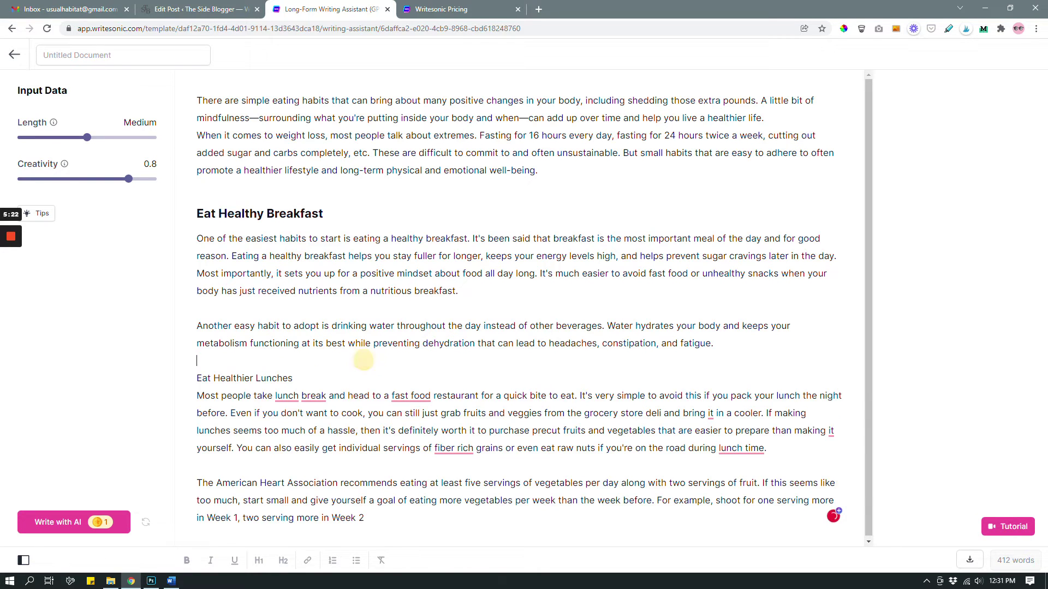
pyautogui.tripleClick(239, 379)
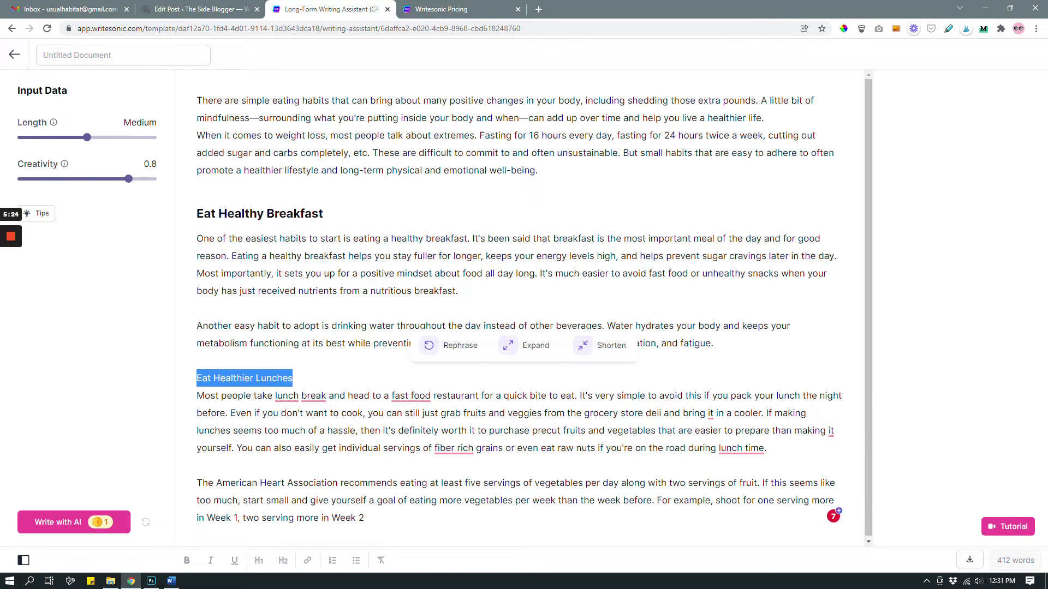
pyautogui.click(320, 372)
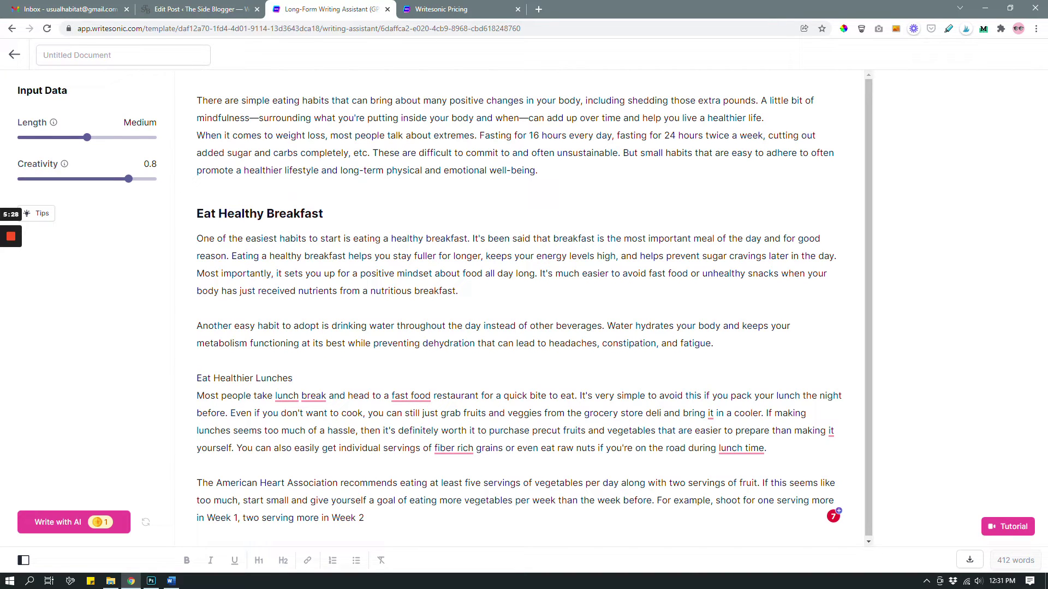
pyautogui.moveTo(198, 376)
pyautogui.mouseDown()
pyautogui.moveTo(374, 510)
pyautogui.moveTo(394, 542)
pyautogui.mouseUp()
pyautogui.press('BackSpace')
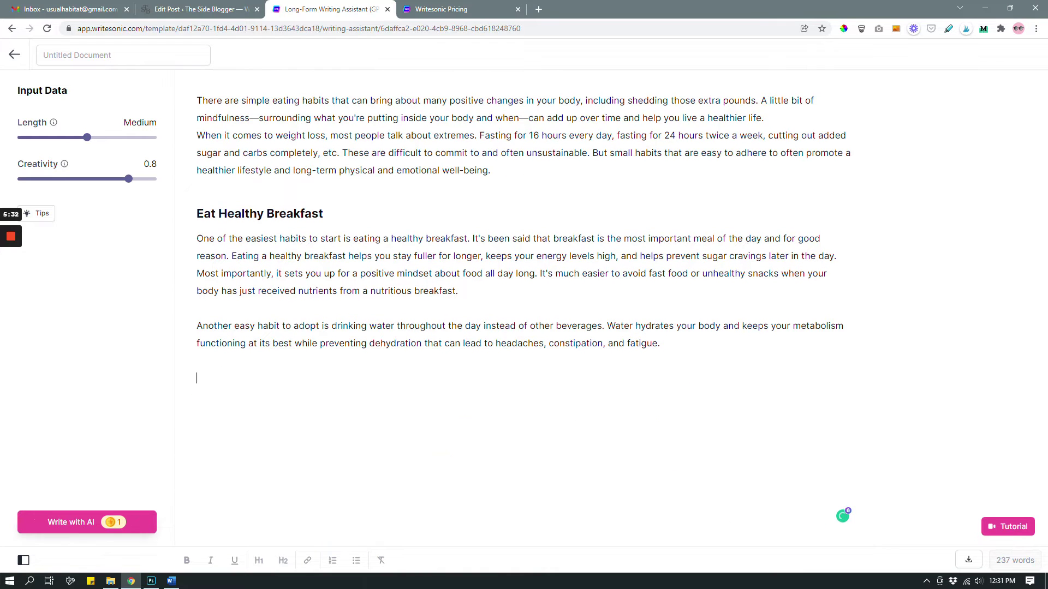
pyautogui.click(71, 522)
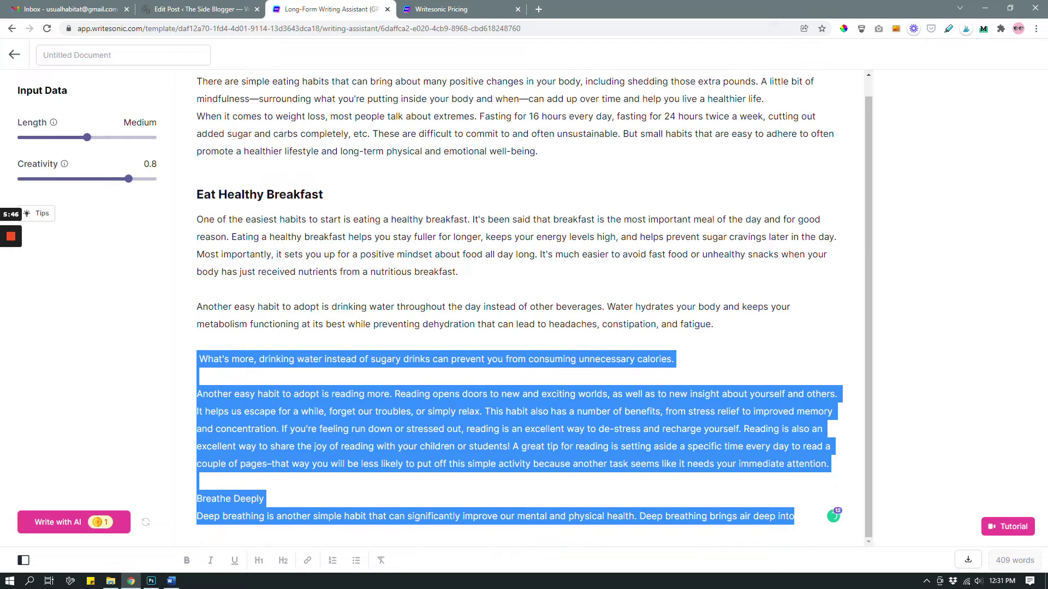
# Replace the generated "Breathe Deeply" section with the line "Eat More Protein", formatted as an H1 heading
pyautogui.click(322, 497)
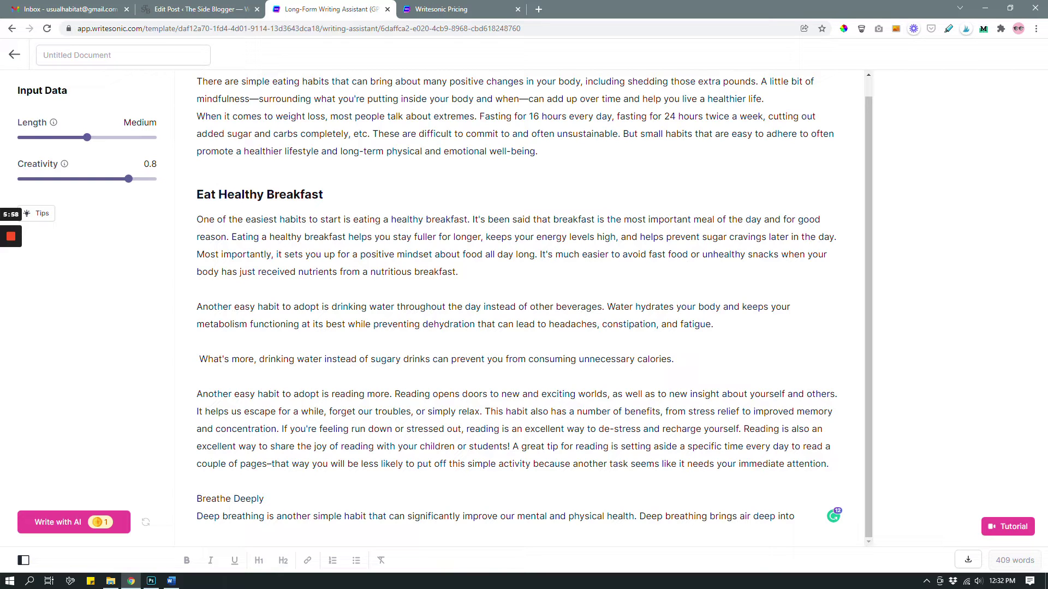
pyautogui.moveTo(196, 494); pyautogui.dragTo(816, 532)
pyautogui.press('BackSpace')
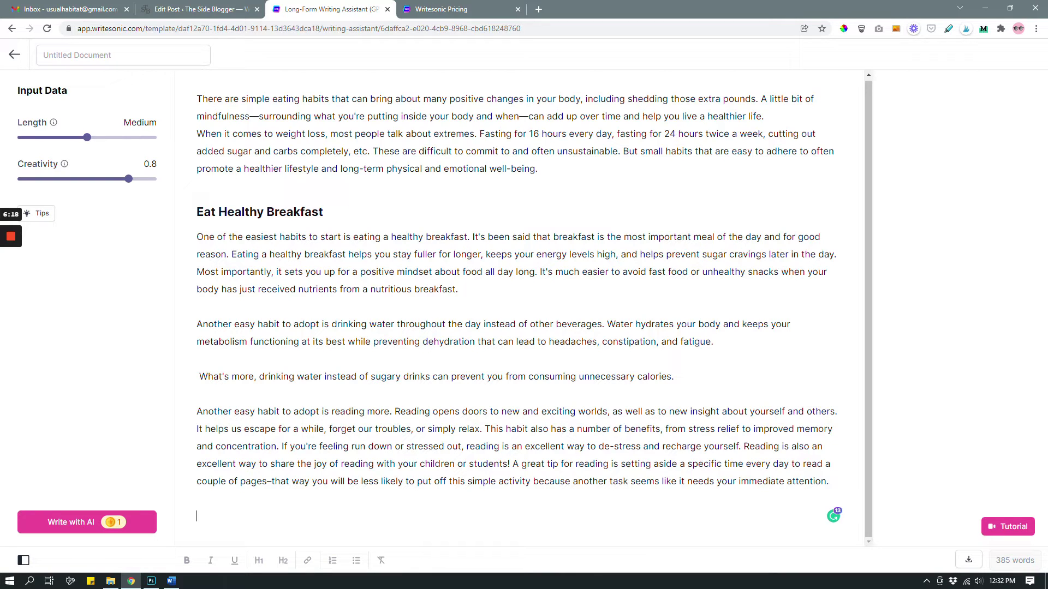
pyautogui.write('Eat More Protein')
pyautogui.moveTo(270, 516); pyautogui.dragTo(196, 516)
pyautogui.click(258, 561)
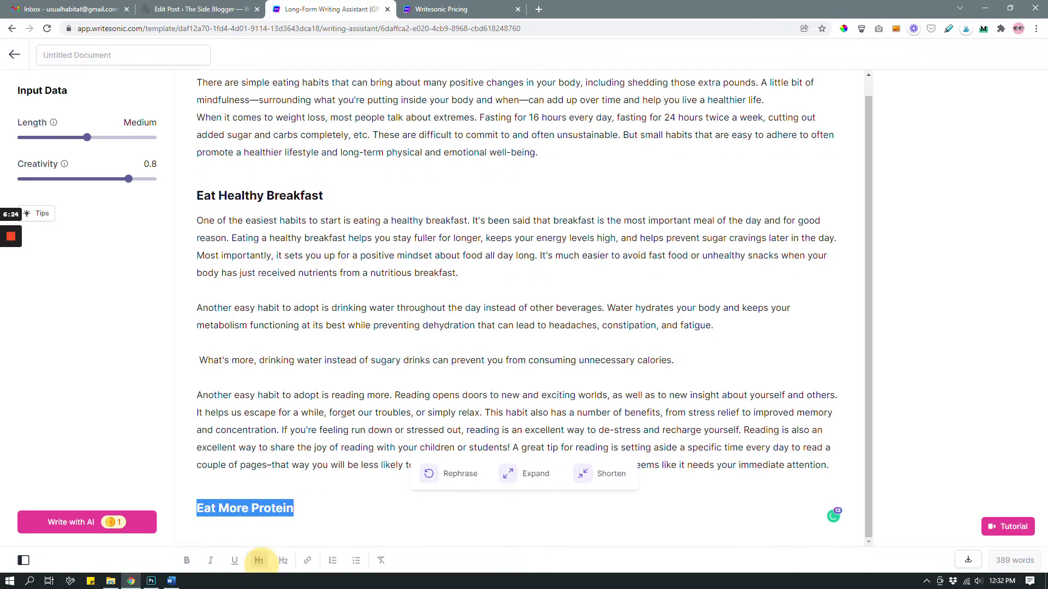
pyautogui.click(309, 508)
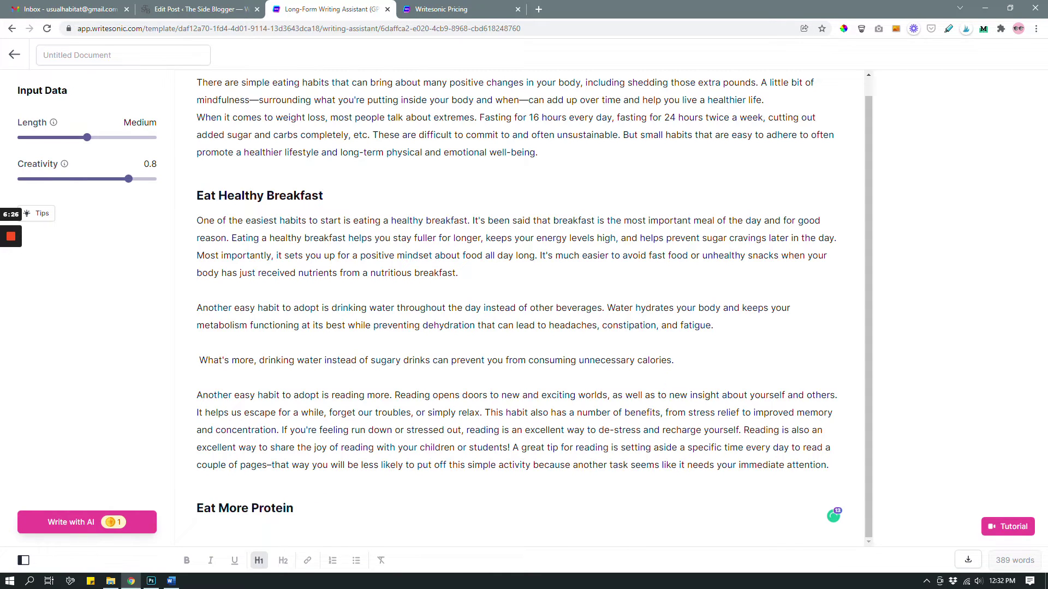
# Generate AI text under "Eat More Protein" and tidy it by removing its H1 formatting and the extra blank line between paragraphs
pyautogui.hotkey('ctrl', 'Return')
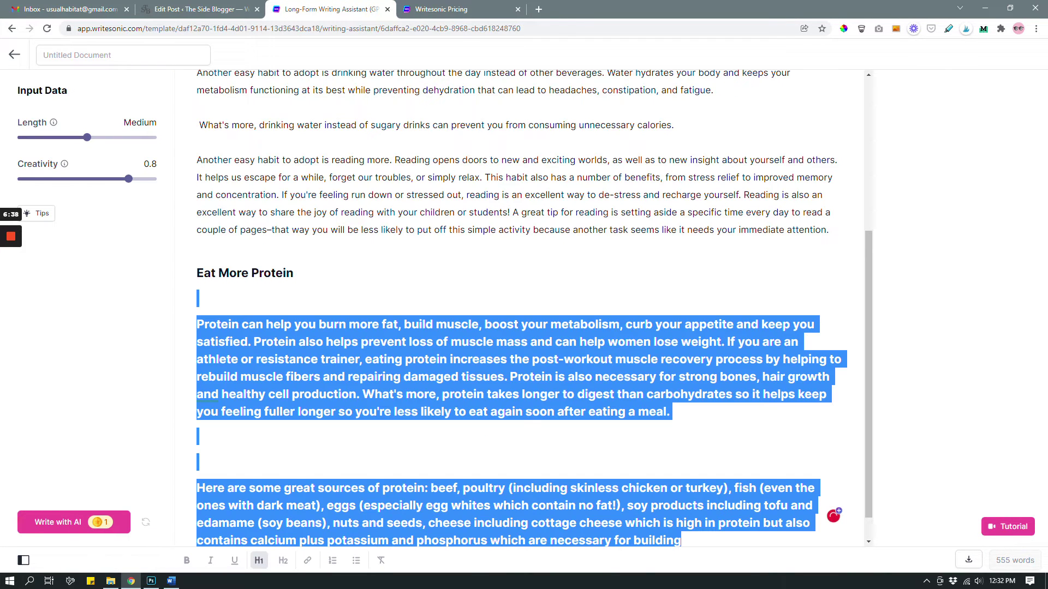
pyautogui.click(683, 509)
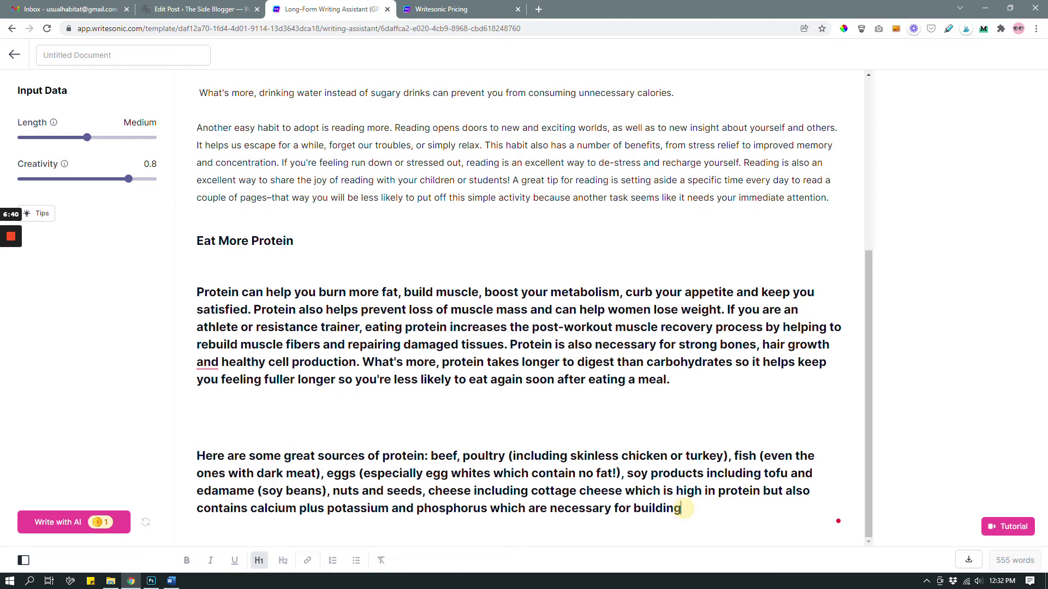
pyautogui.moveTo(684, 508); pyautogui.dragTo(188, 294)
pyautogui.click(259, 560)
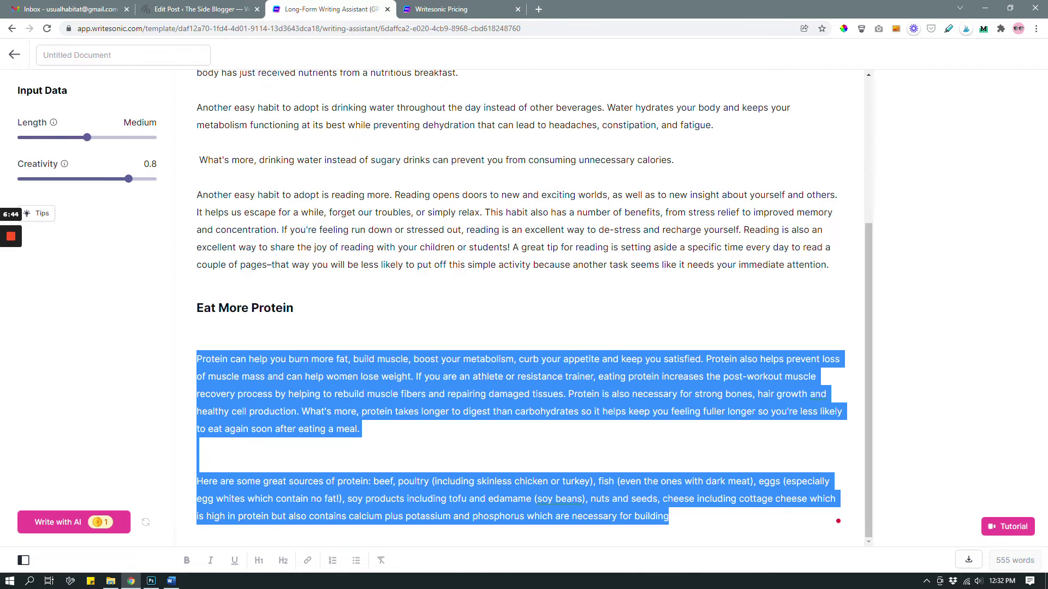
pyautogui.click(382, 445)
pyautogui.press('BackSpace')
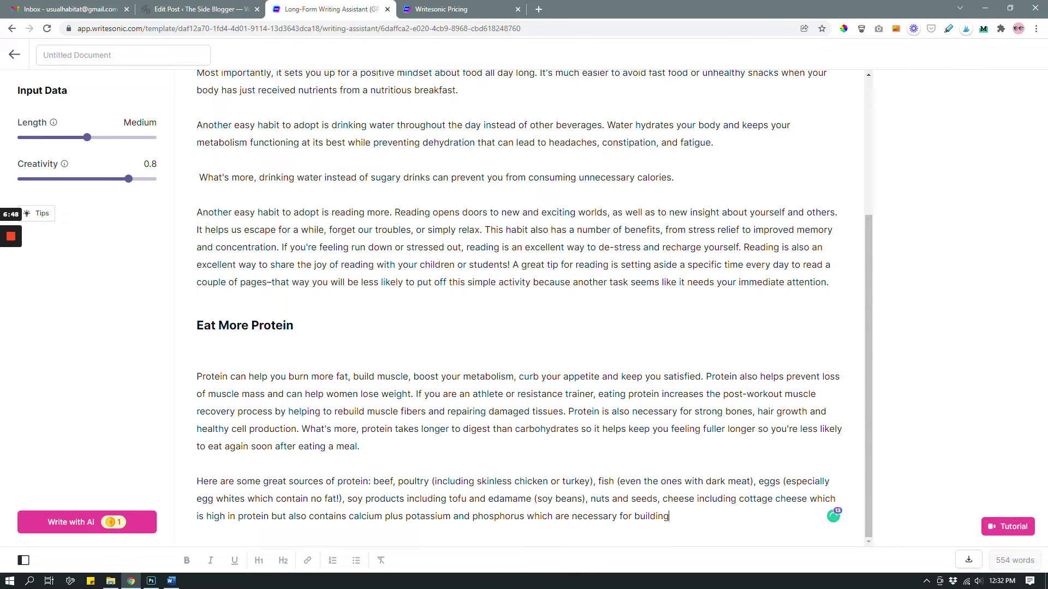
pyautogui.scroll(4, 532, 306)
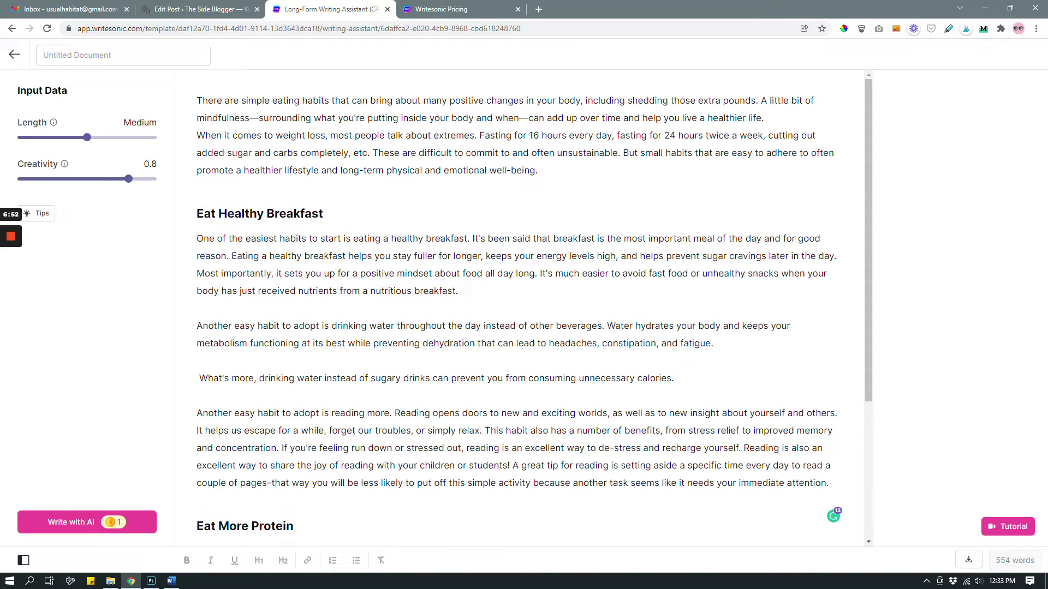
pyautogui.scroll(-4, 518, 306)
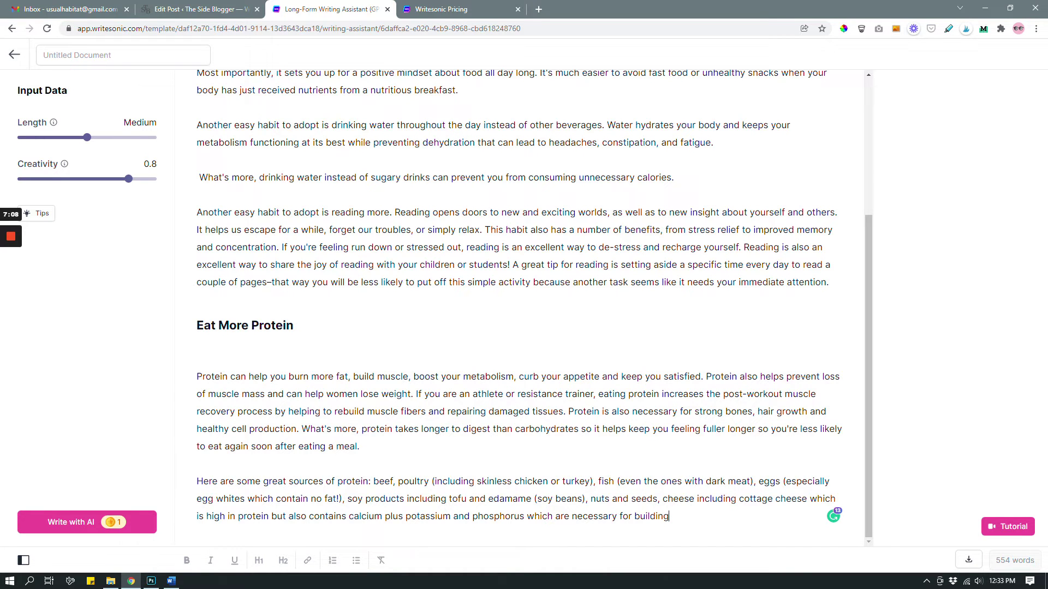
pyautogui.scroll(4, 522, 308)
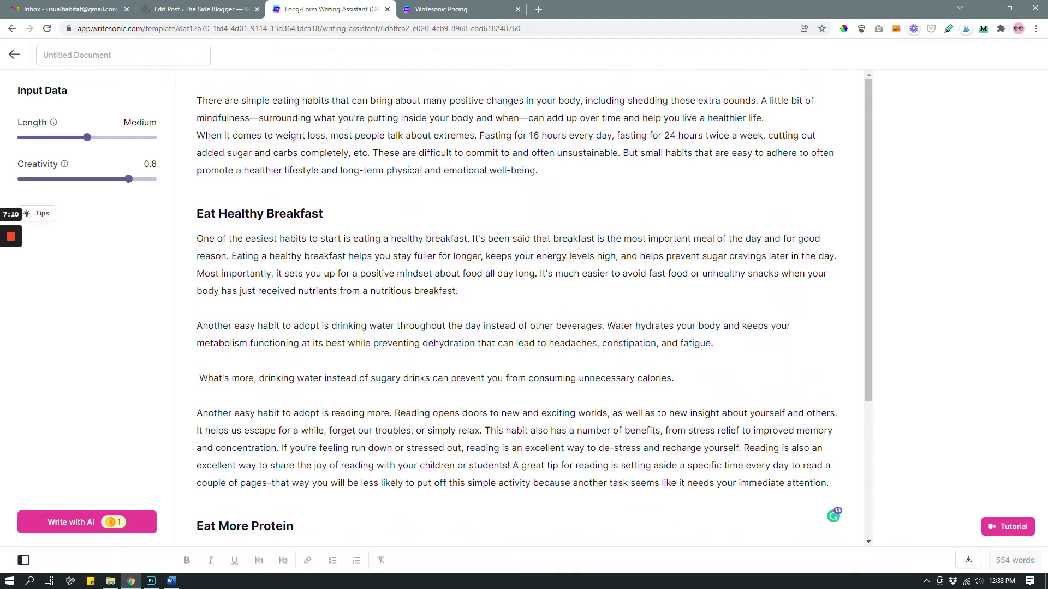
pyautogui.scroll(-4, 522, 309)
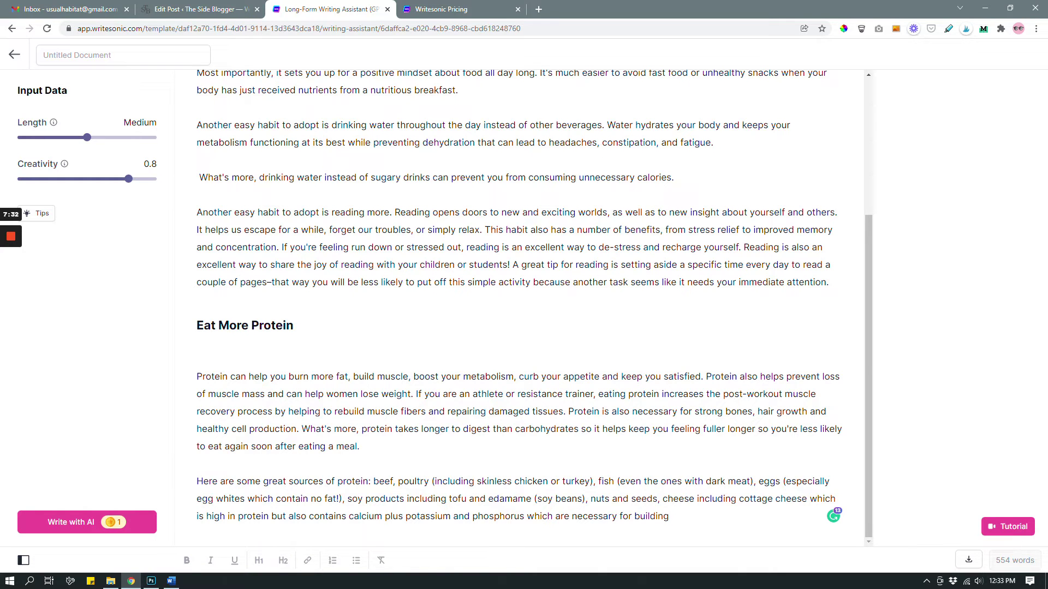
pyautogui.scroll(4, 519, 306)
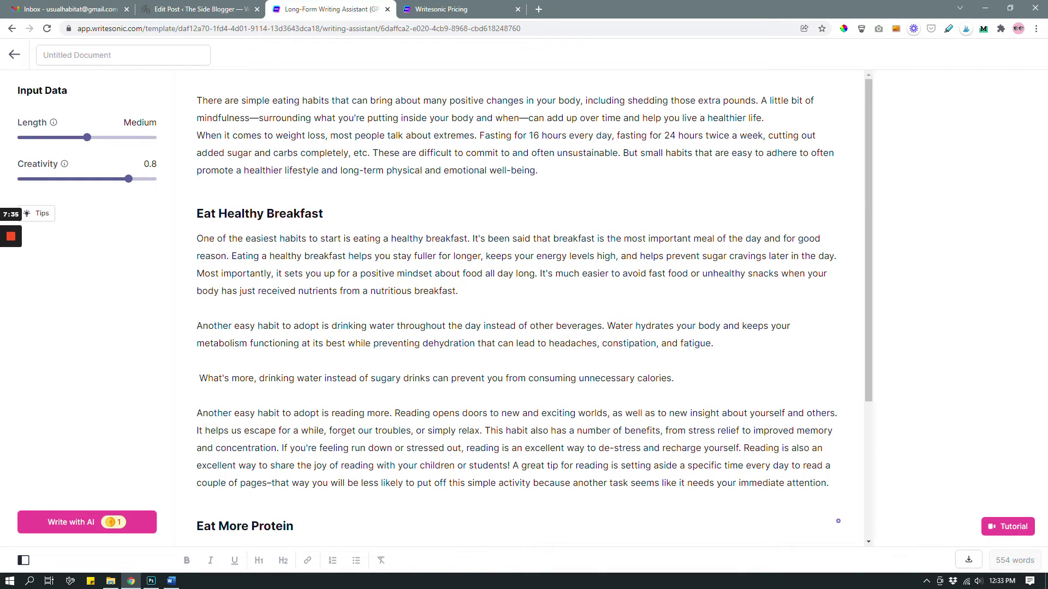
# Leave the document, open AI Article Writer 2.0 and generate article ideas in English for the topic "Benefits of Glycerin"
pyautogui.click(14, 54)
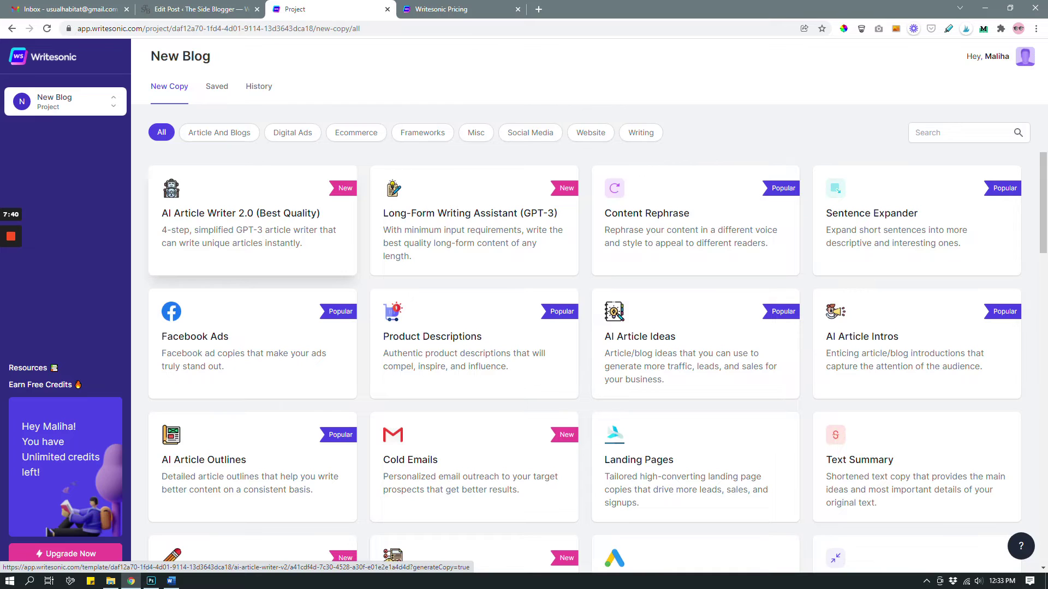
pyautogui.click(255, 228)
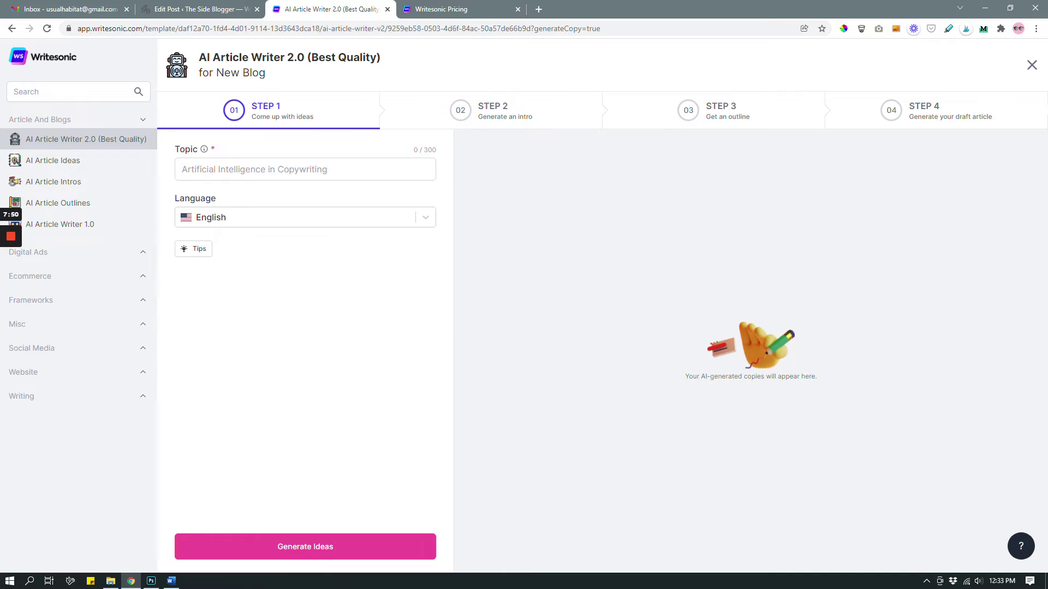
pyautogui.click(183, 170)
pyautogui.write('Bene')
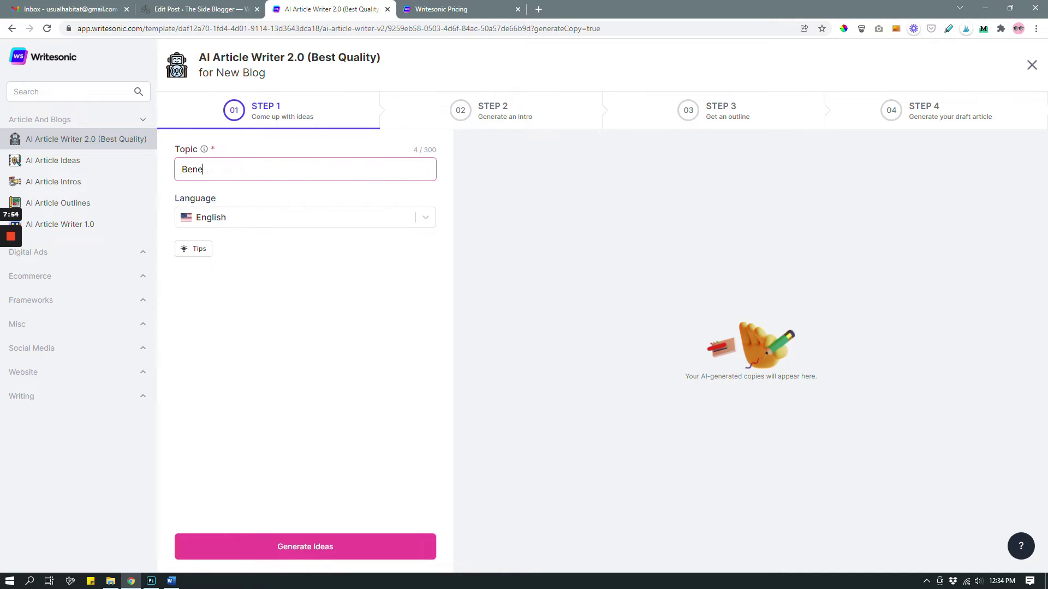
pyautogui.write('fits of Glycerin')
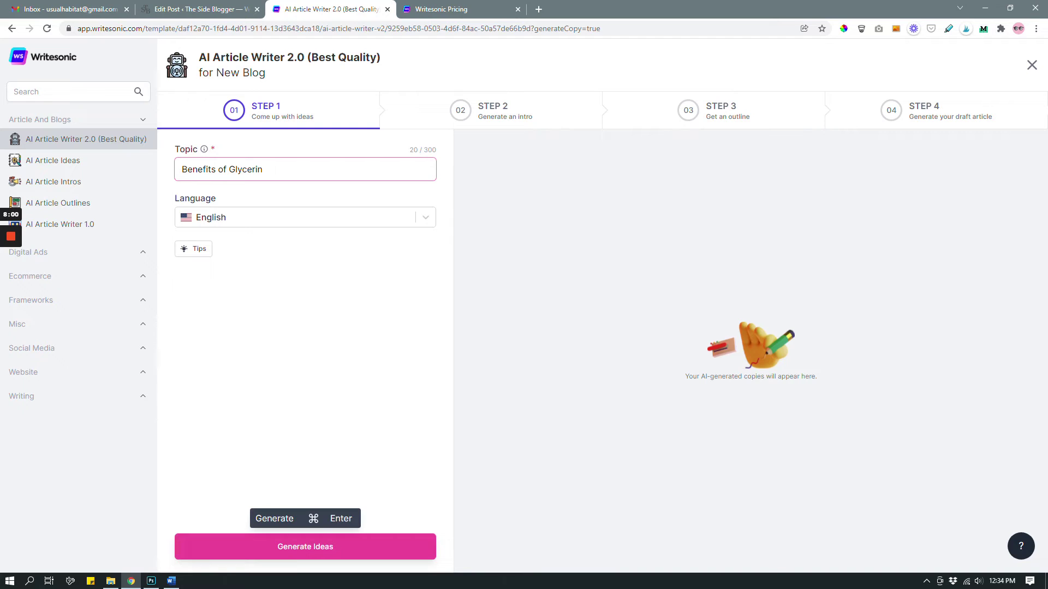
pyautogui.click(311, 544)
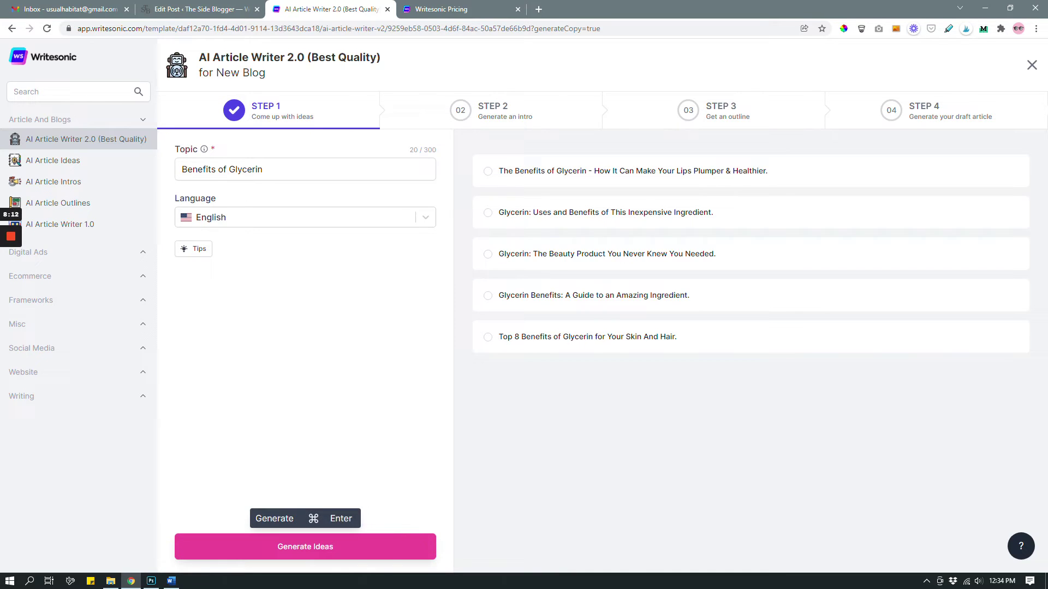
# Generate a new set of ideas and continue with "The Top 5 Benefits of Glycerin as a Skin Care Ingredient."
pyautogui.click(305, 546)
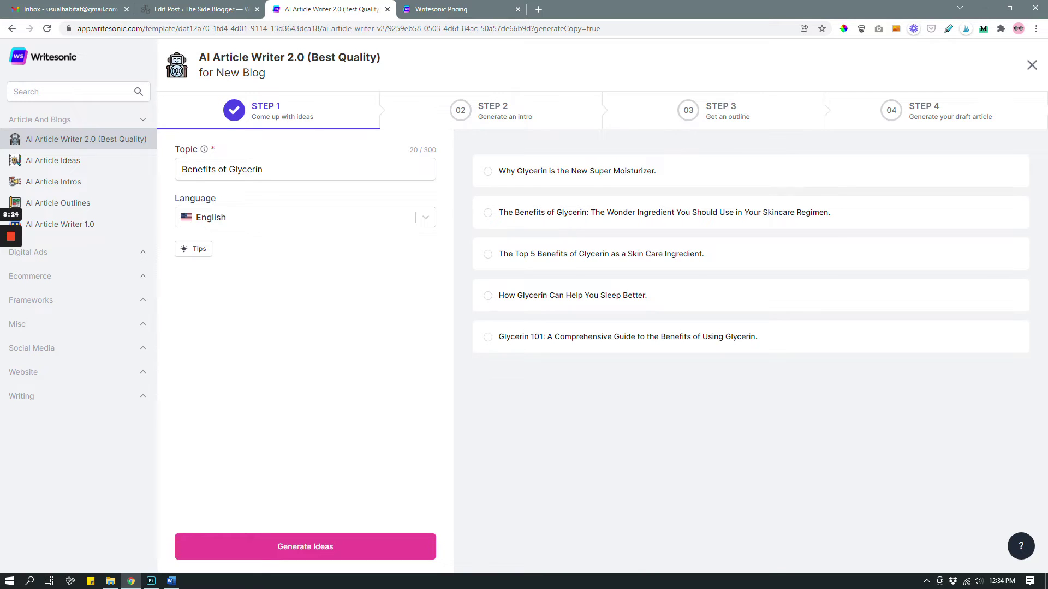
pyautogui.click(657, 258)
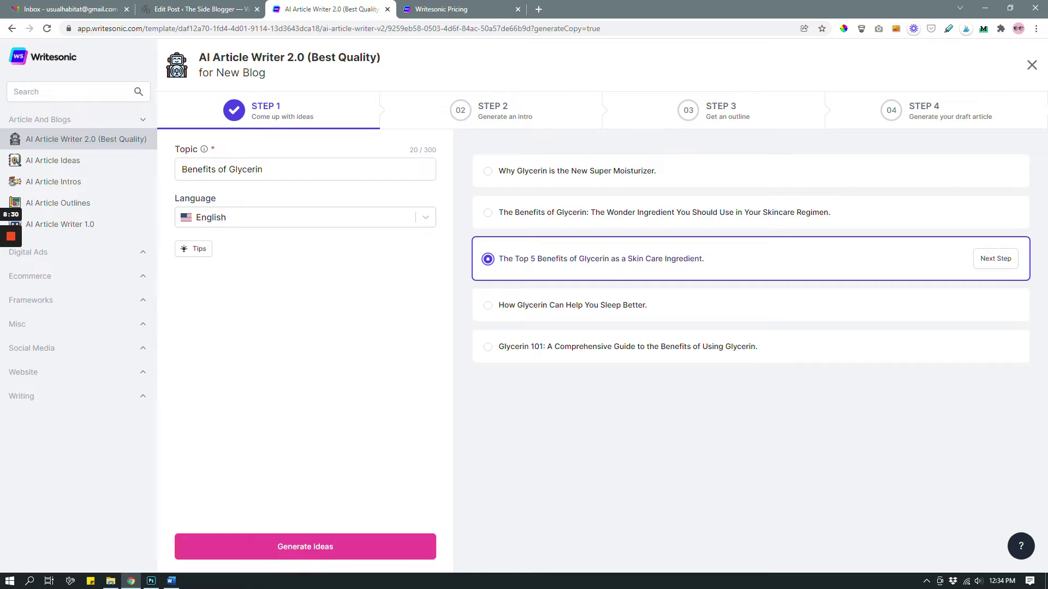
pyautogui.click(993, 260)
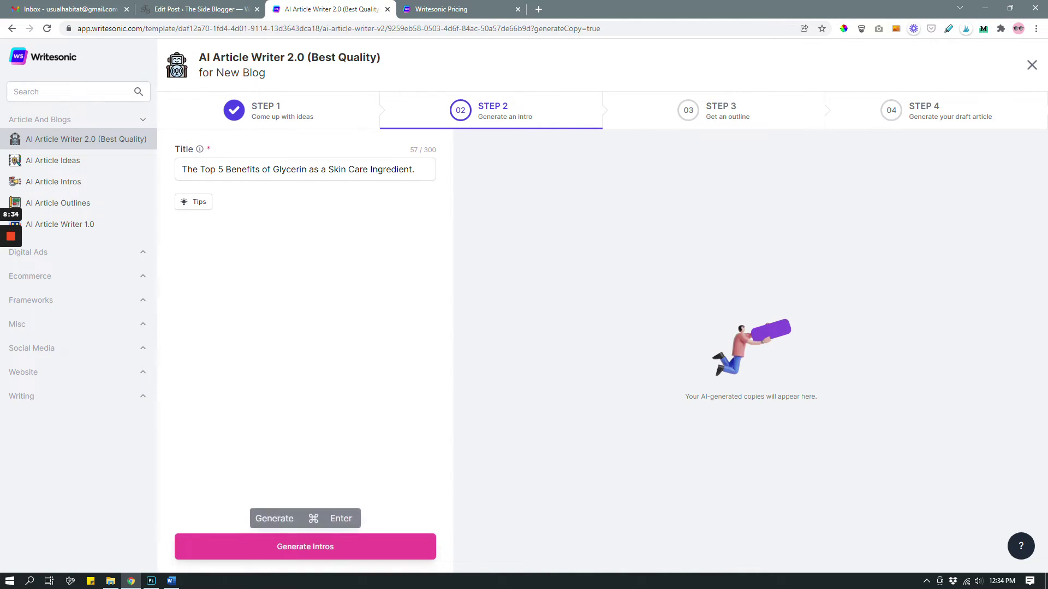
# Generate intros and continue with the one beginning "Glycerin is a popular ingredient for many skin and hair care products"
pyautogui.click(321, 546)
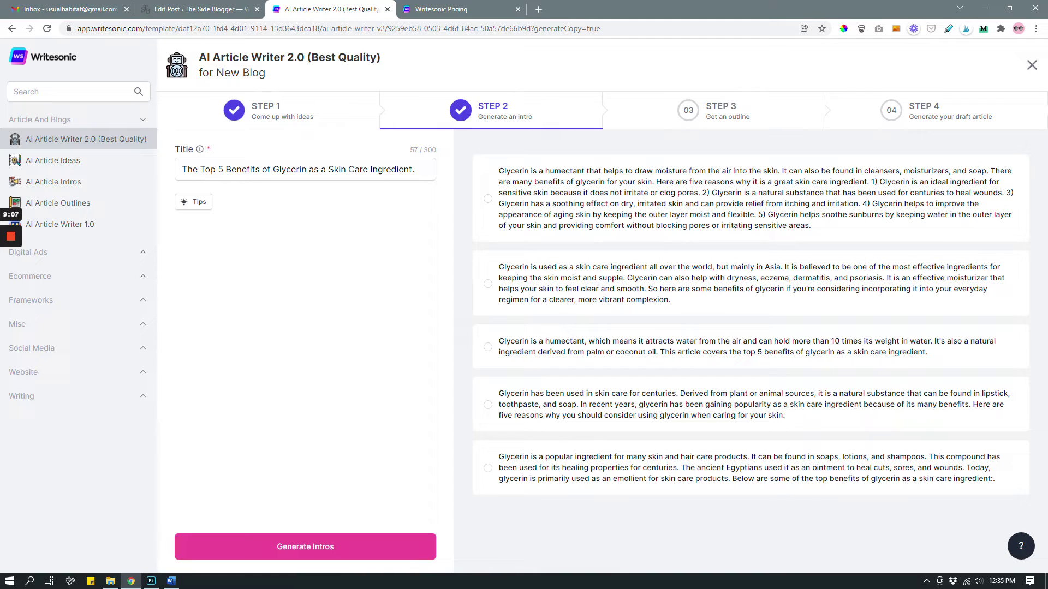
pyautogui.click(671, 469)
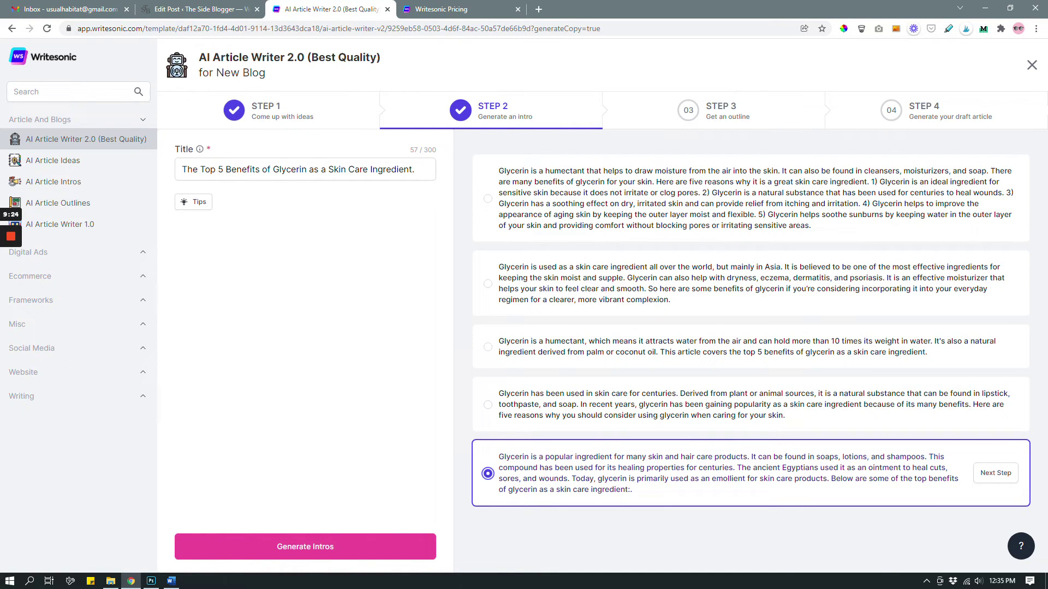
pyautogui.click(996, 472)
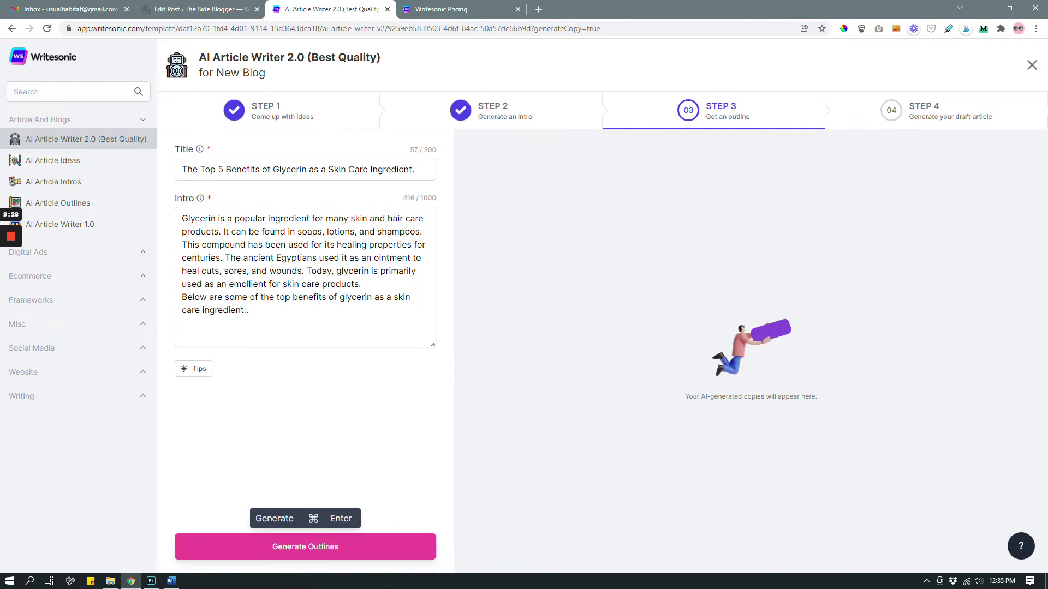
# Generate outlines and continue with the six-section one beginning "Glycerin is a skin conditioning agent"
pyautogui.click(305, 547)
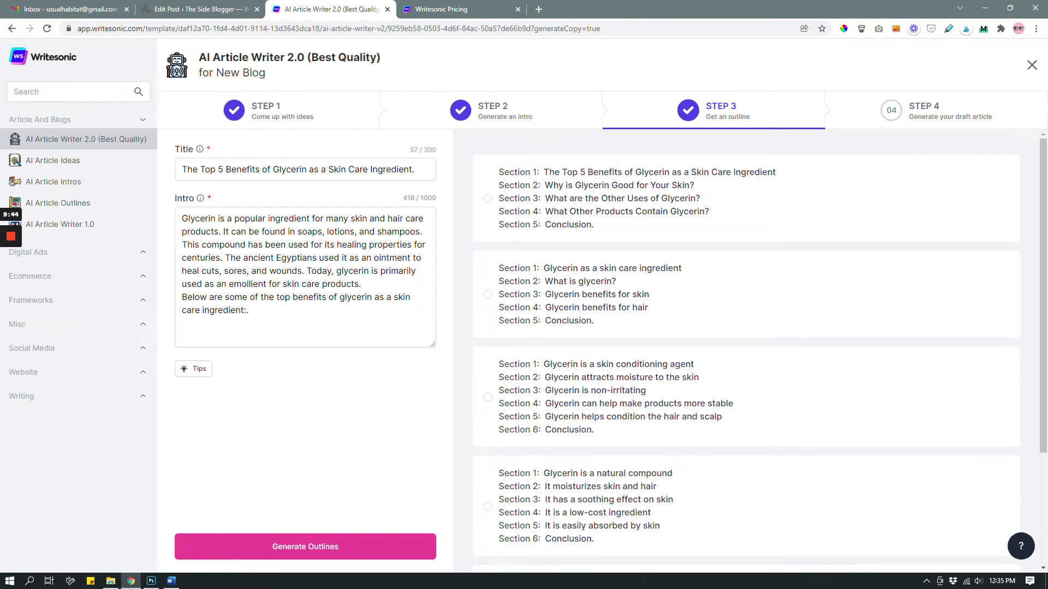
pyautogui.click(691, 388)
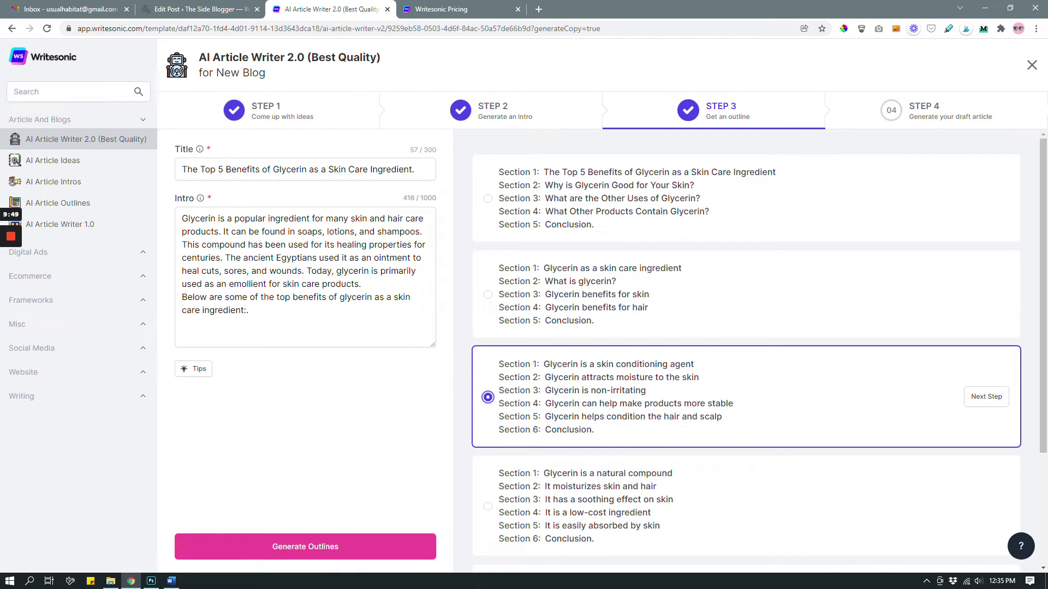
pyautogui.click(985, 397)
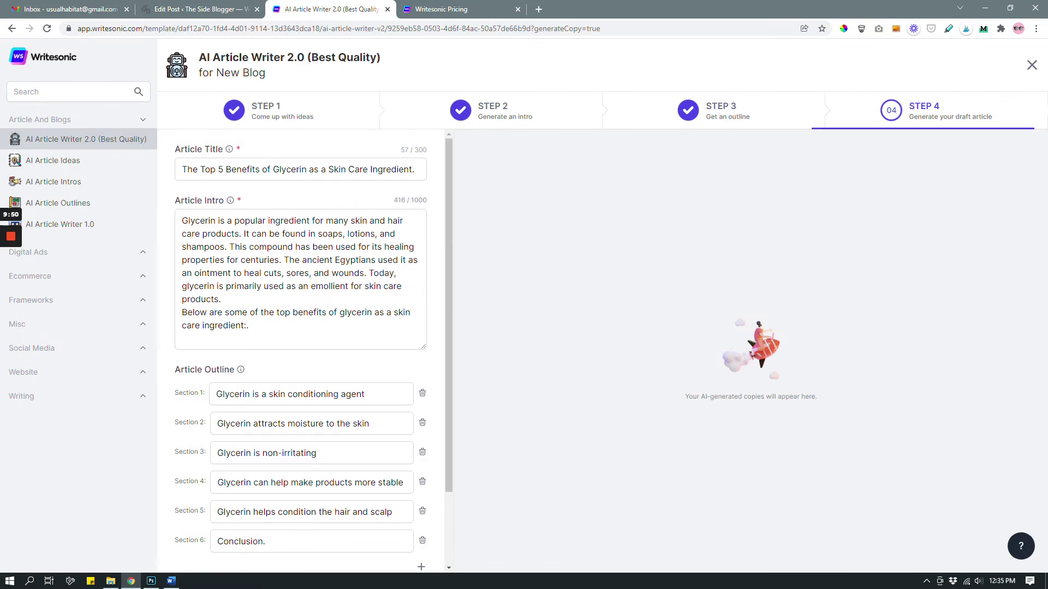
# Add a seventh section titled "Glycerin helps with dry skin condition" to the article outline
pyautogui.scroll(-2, 313, 351)
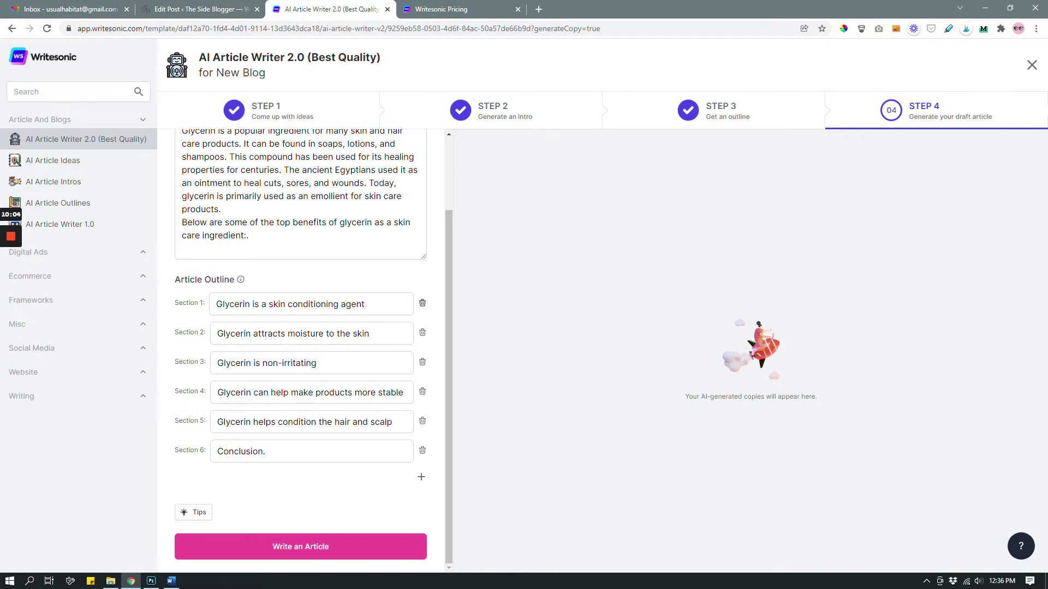
pyautogui.click(382, 304)
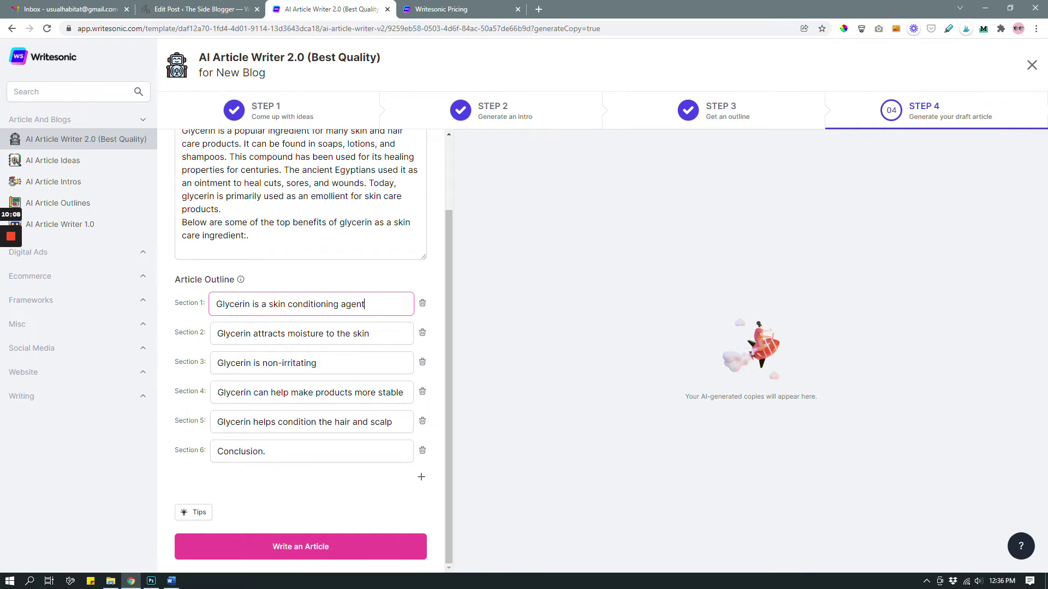
pyautogui.click(421, 477)
pyautogui.click(239, 475)
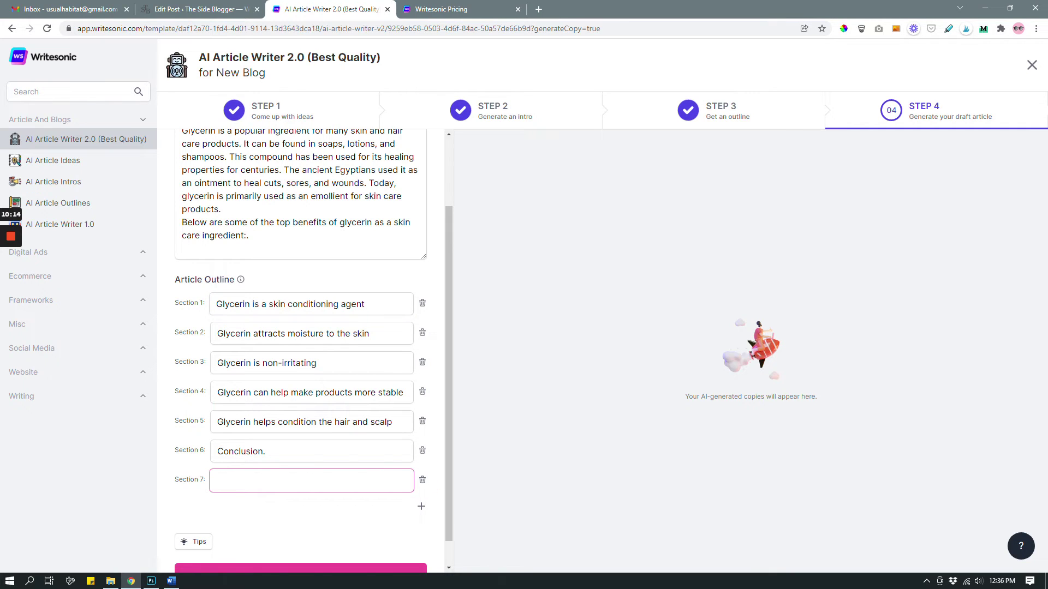
pyautogui.write('Glycerin helps with dry skin')
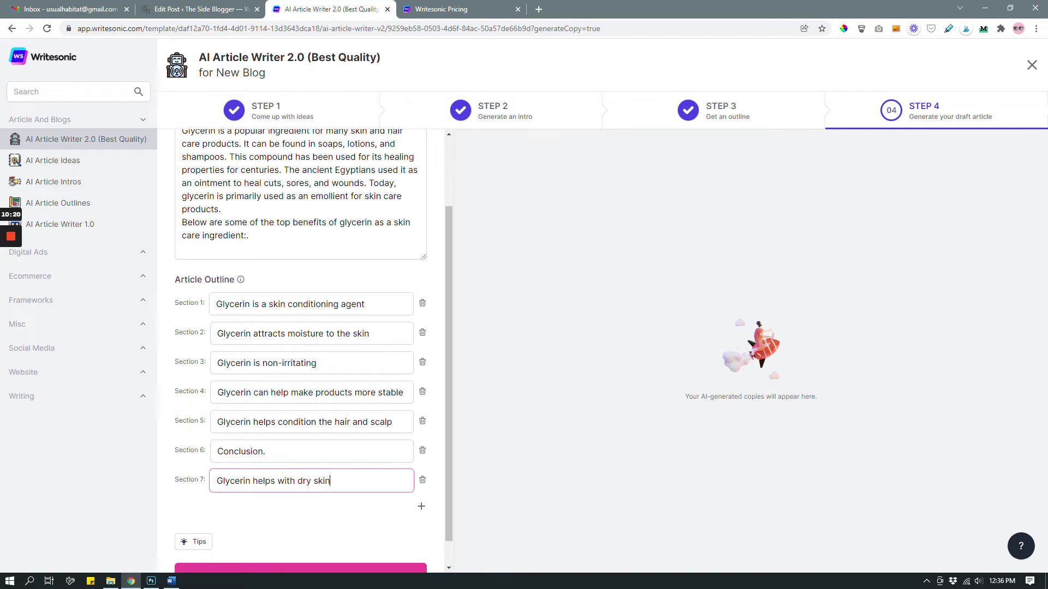
pyautogui.write(' condition')
pyautogui.click(246, 528)
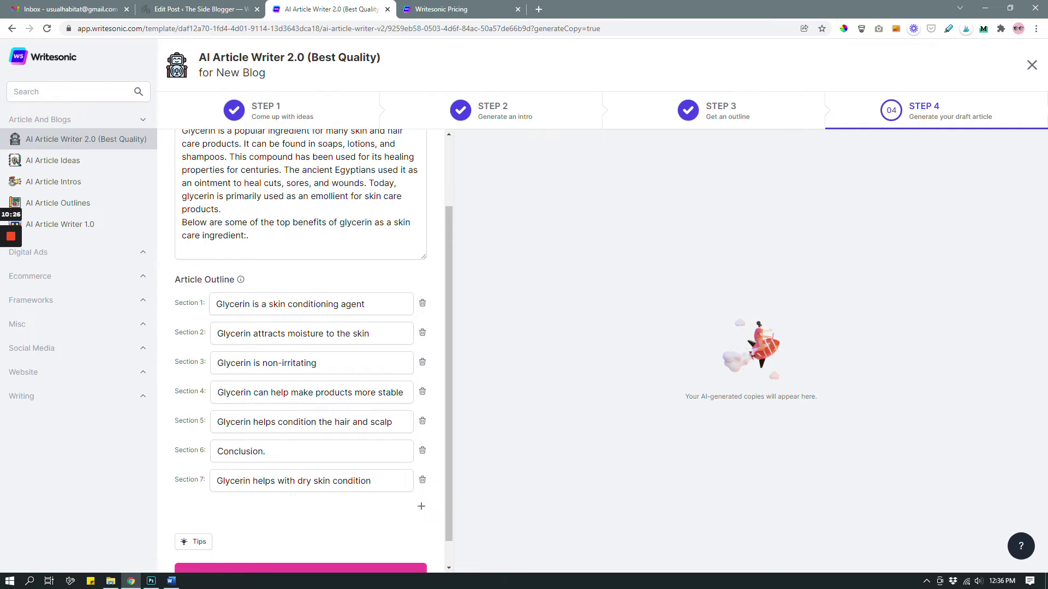
# Delete the "Conclusion." section above the dry skin section and add a new last section titled "Conclusion"
pyautogui.click(422, 450)
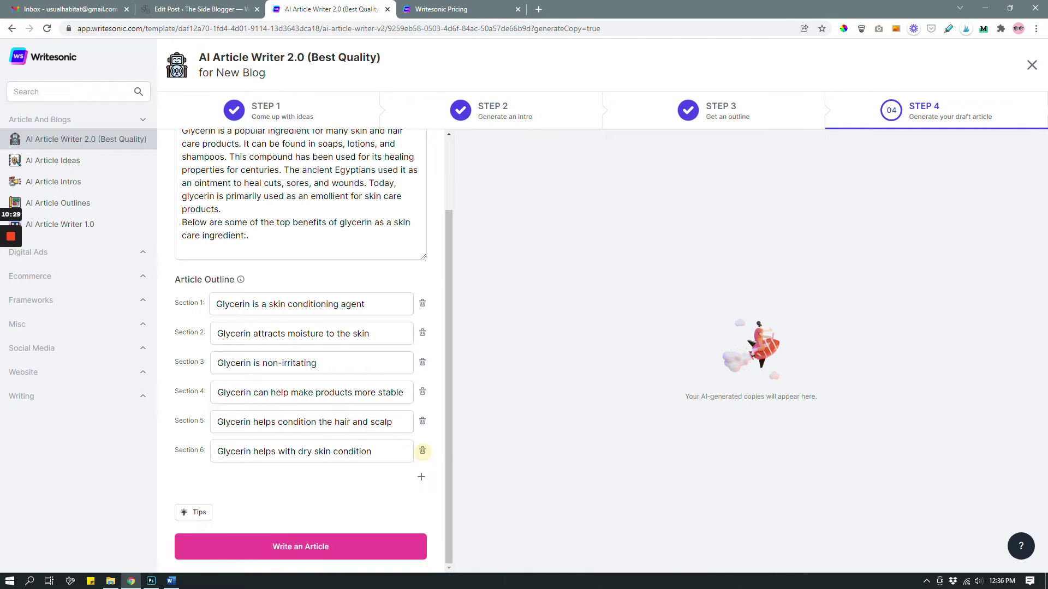
pyautogui.click(421, 478)
pyautogui.click(296, 482)
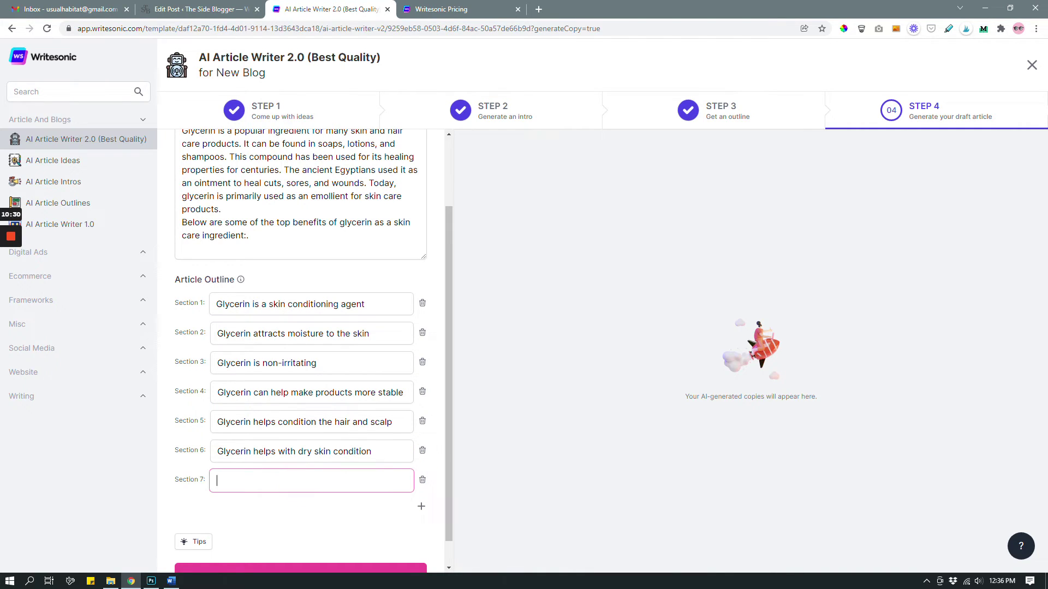
pyautogui.write('Cinclusion')
pyautogui.click(225, 481)
pyautogui.press('BackSpace')
pyautogui.write('o')
pyautogui.click(399, 540)
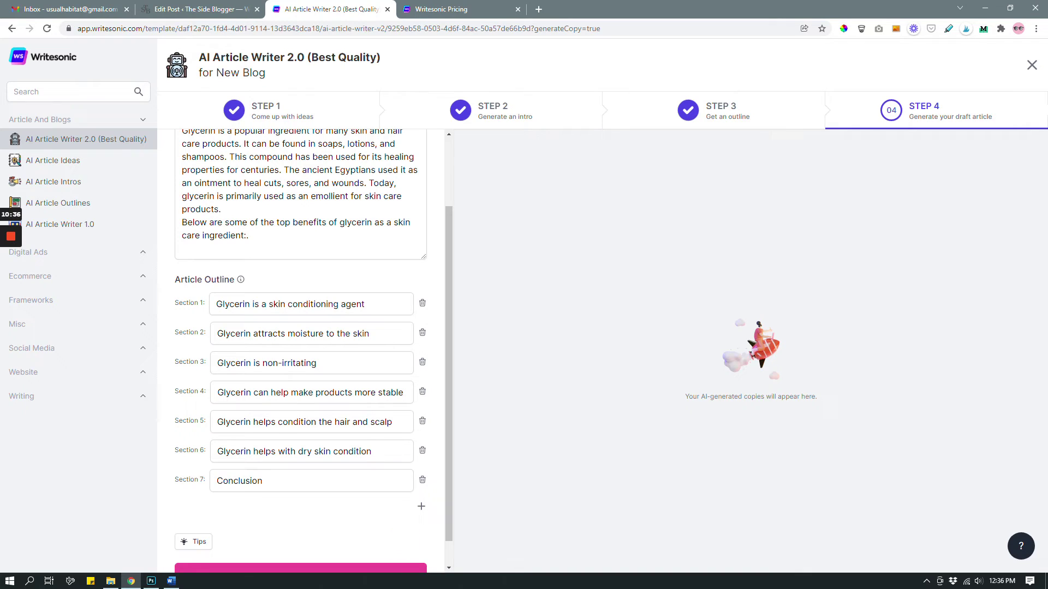
# Generate the full article from the edited outline and review the draft from its title through the conclusion
pyautogui.scroll(-1, 398, 541)
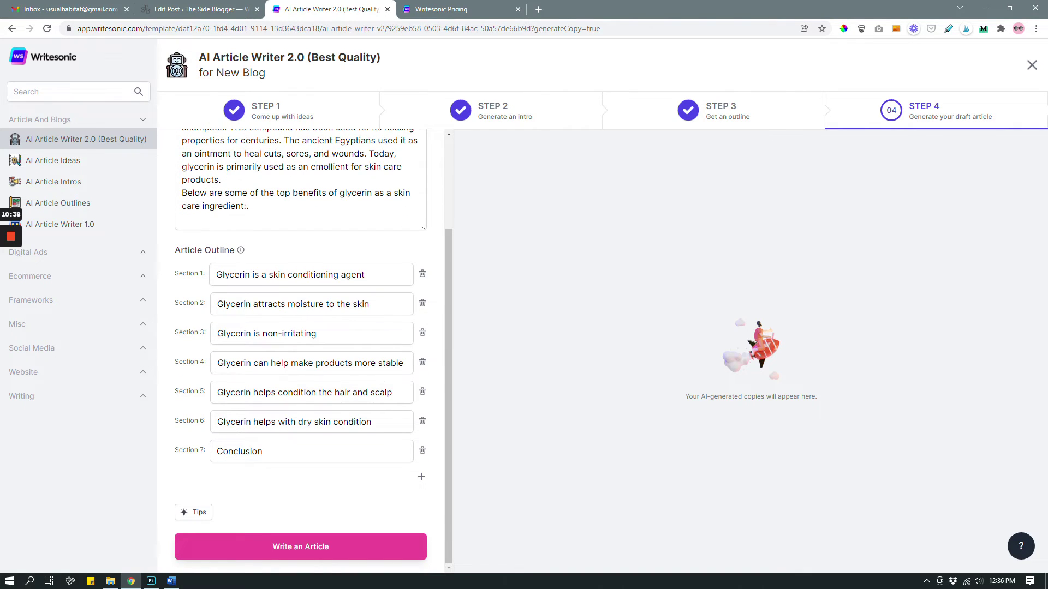
pyautogui.click(327, 547)
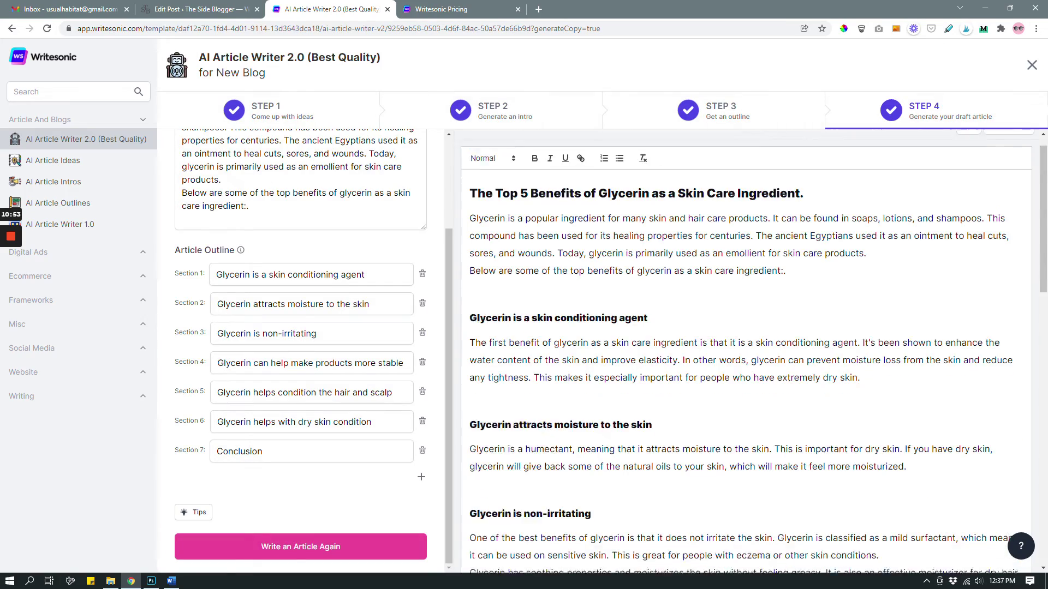
pyautogui.scroll(-20, 747, 349)
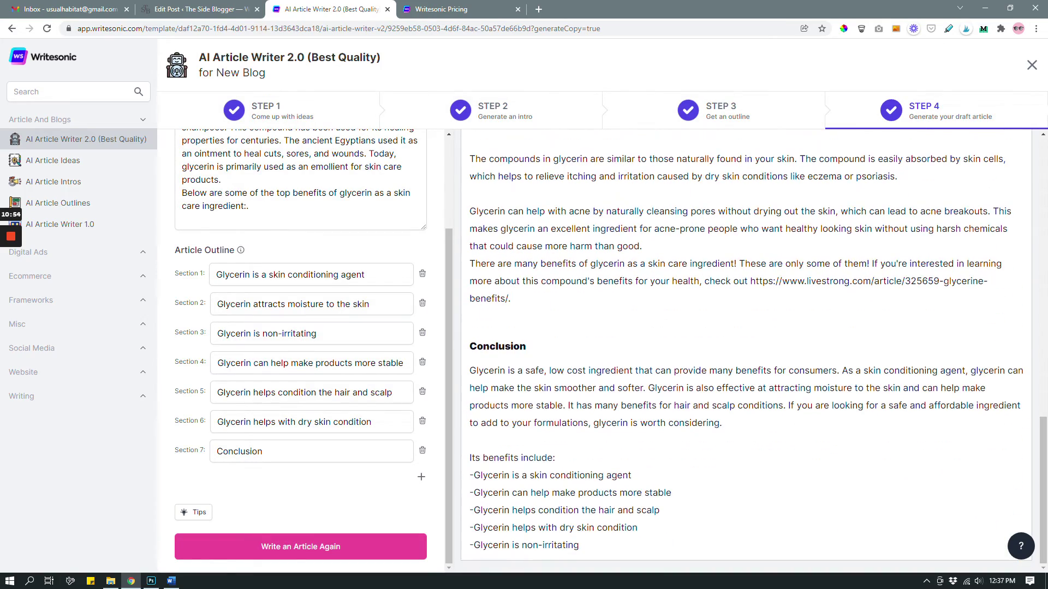
pyautogui.scroll(20, 748, 350)
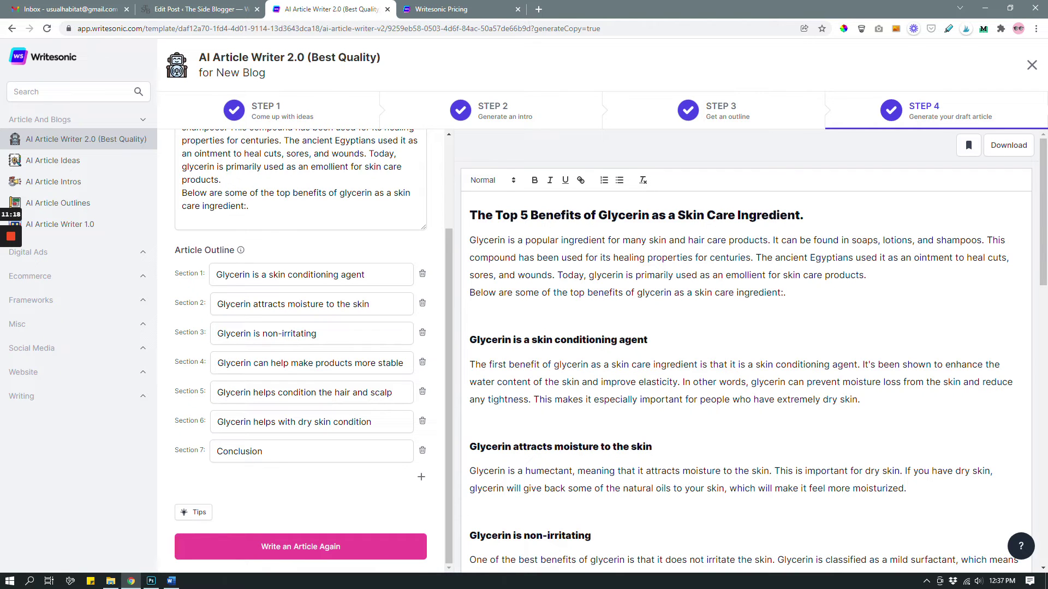
pyautogui.scroll(-15, 745, 349)
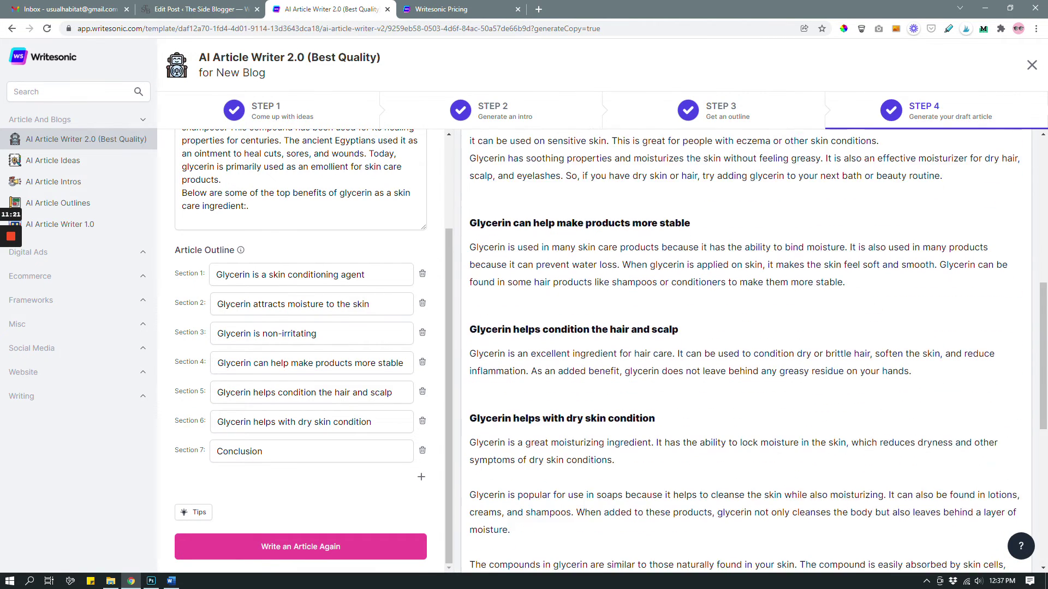
pyautogui.scroll(8, 745, 349)
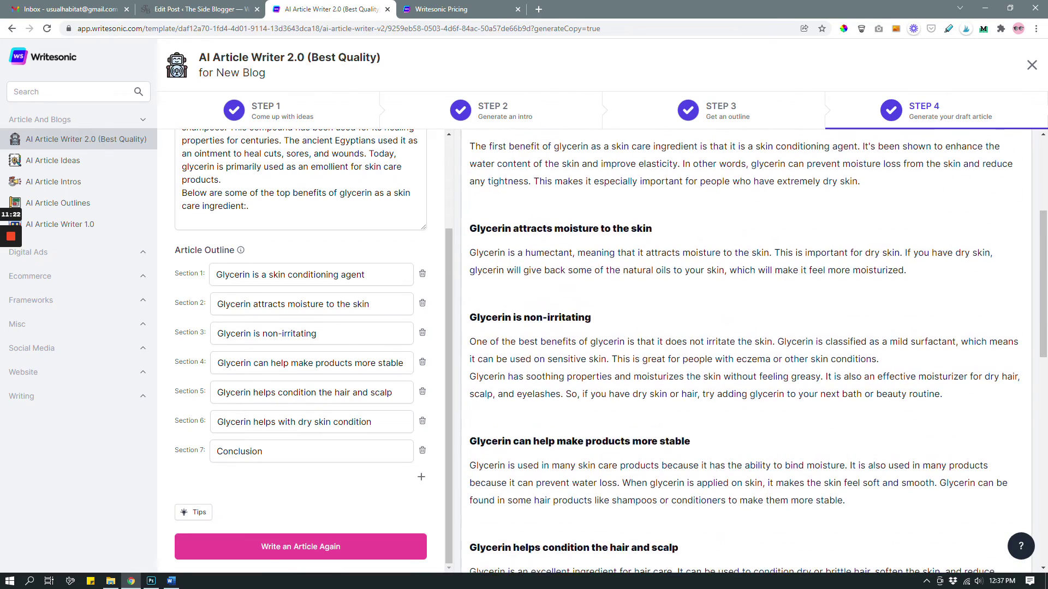
pyautogui.scroll(5, 746, 350)
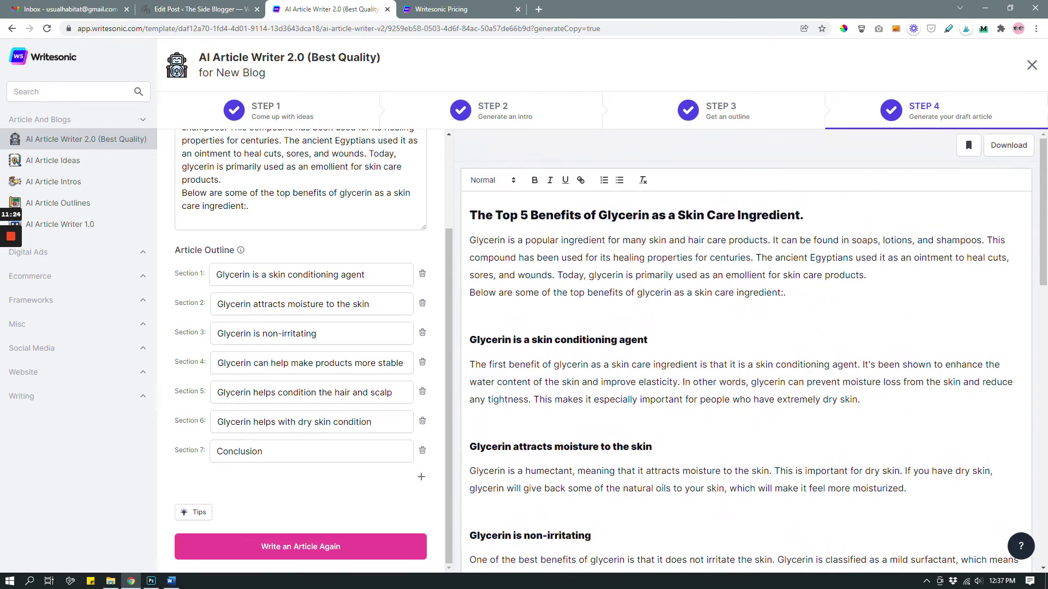
pyautogui.scroll(-7, 746, 349)
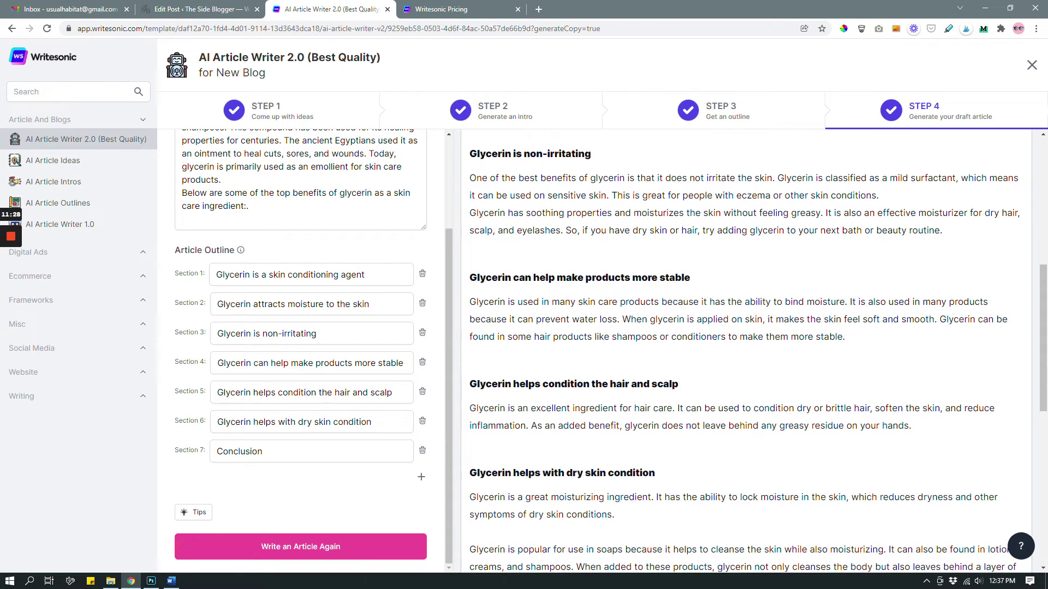
# Reread the generated glycerin article from its title and introduction through the benefit sections and conclusion
pyautogui.scroll(7, 746, 349)
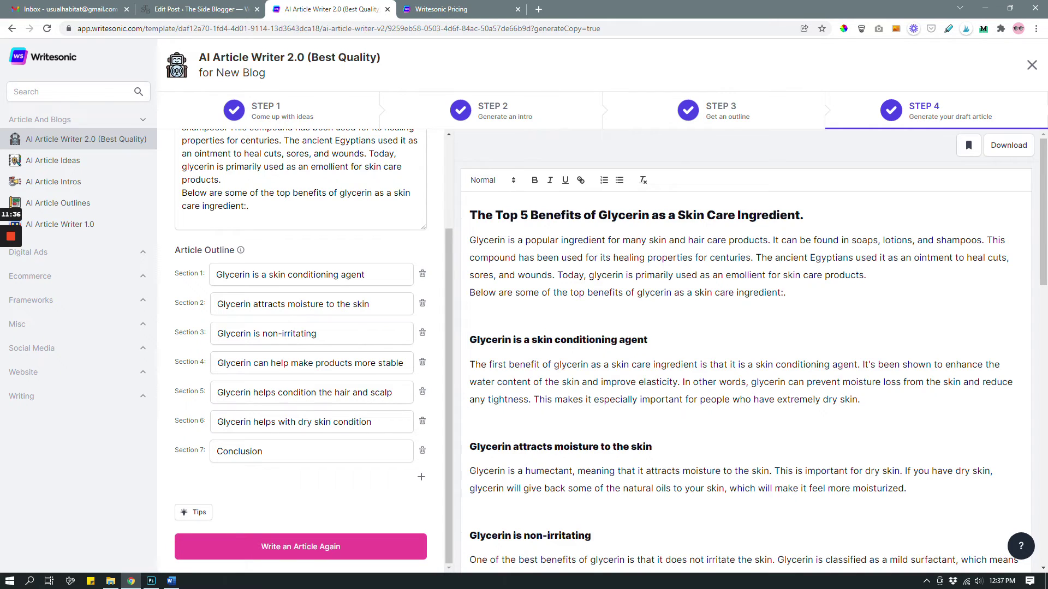
pyautogui.scroll(-2, 746, 350)
pyautogui.scroll(2, 746, 349)
pyautogui.scroll(-1, 747, 352)
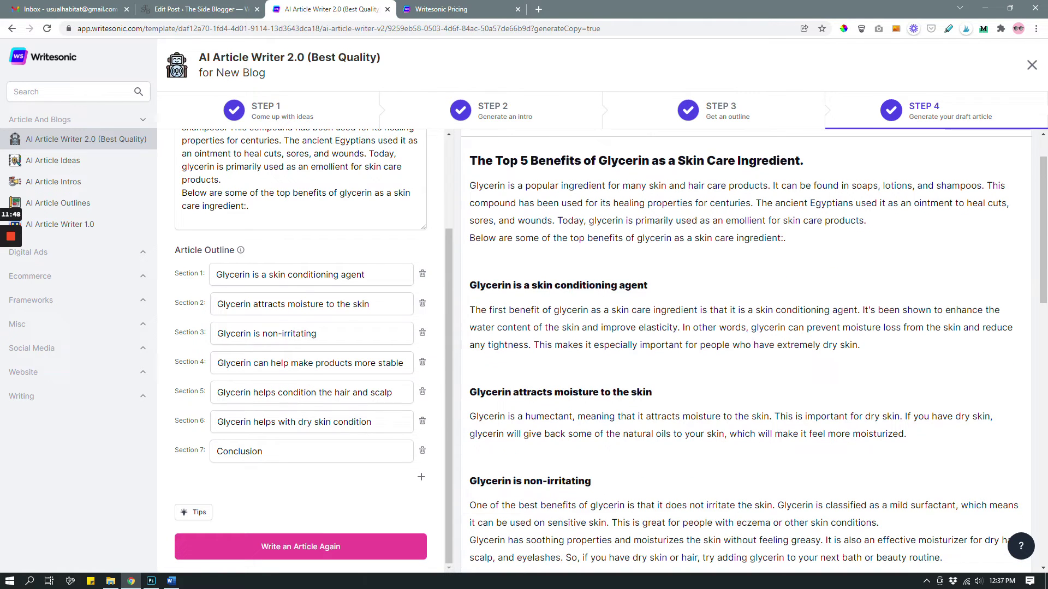
pyautogui.scroll(-3, 745, 349)
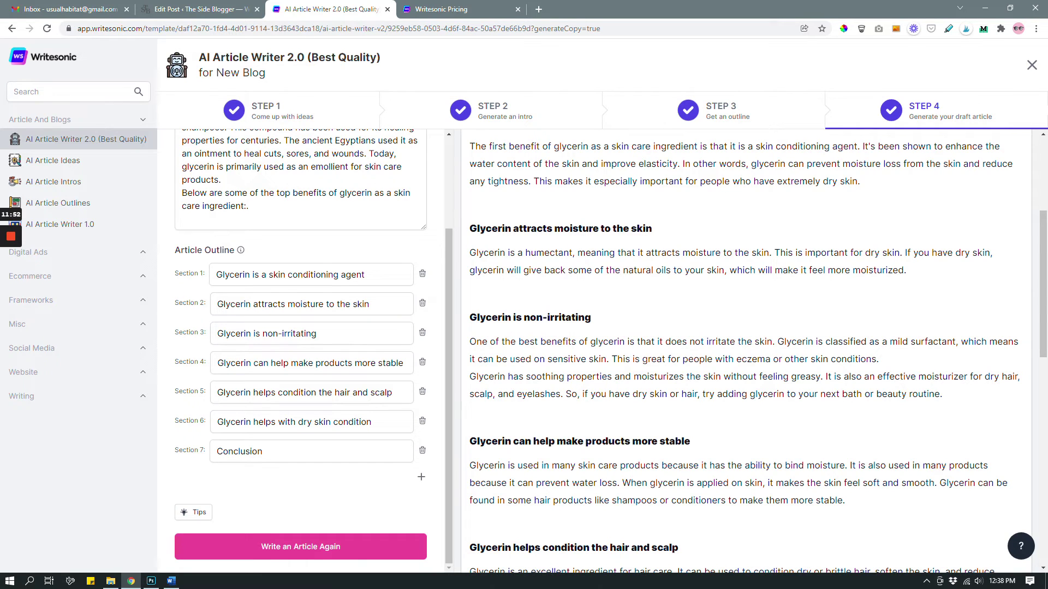
pyautogui.scroll(-2, 745, 349)
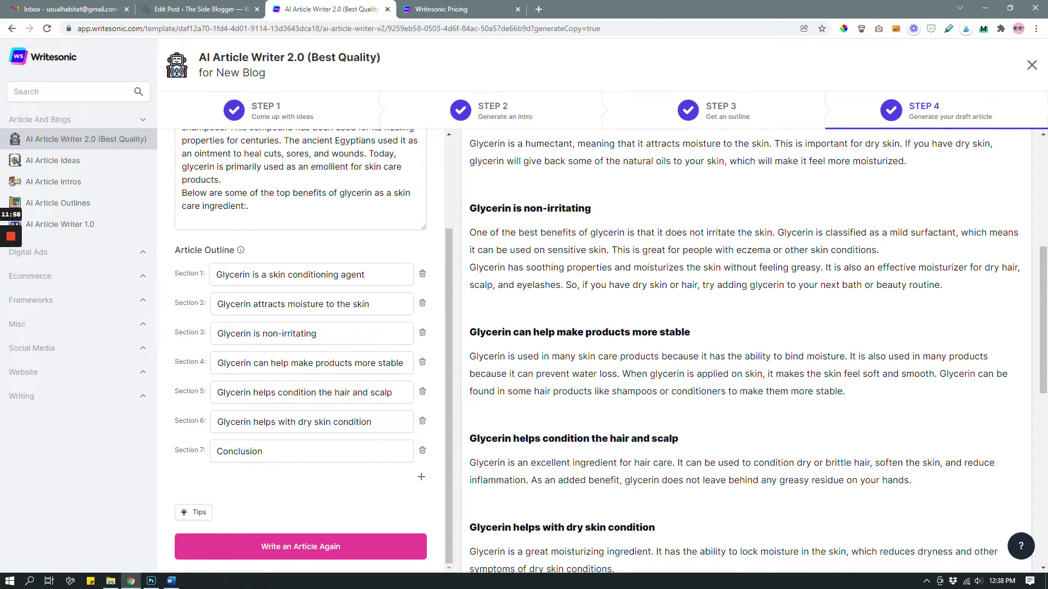
pyautogui.scroll(-3, 745, 350)
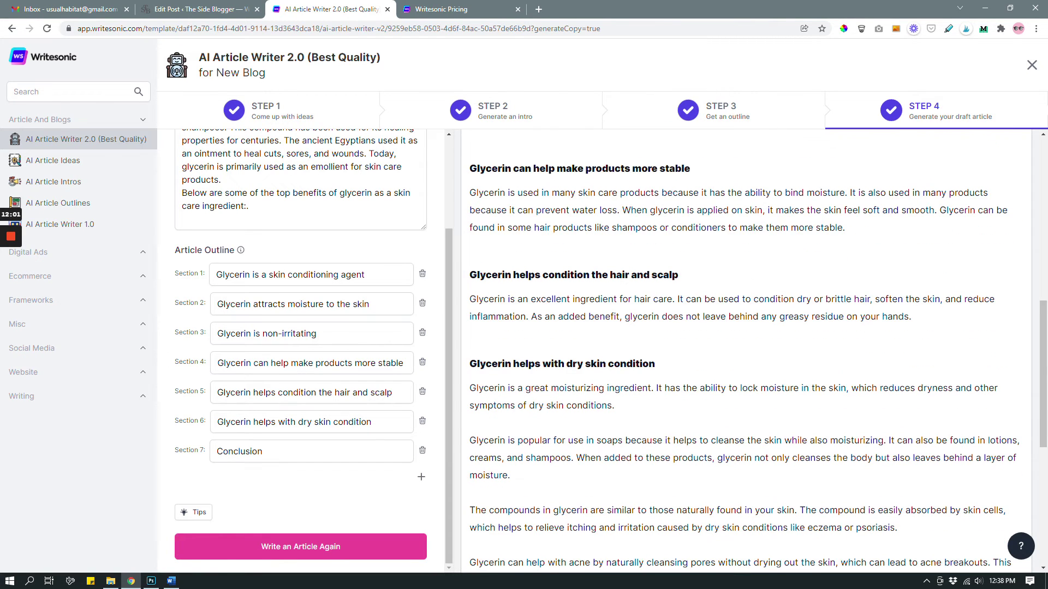
pyautogui.scroll(-4, 745, 349)
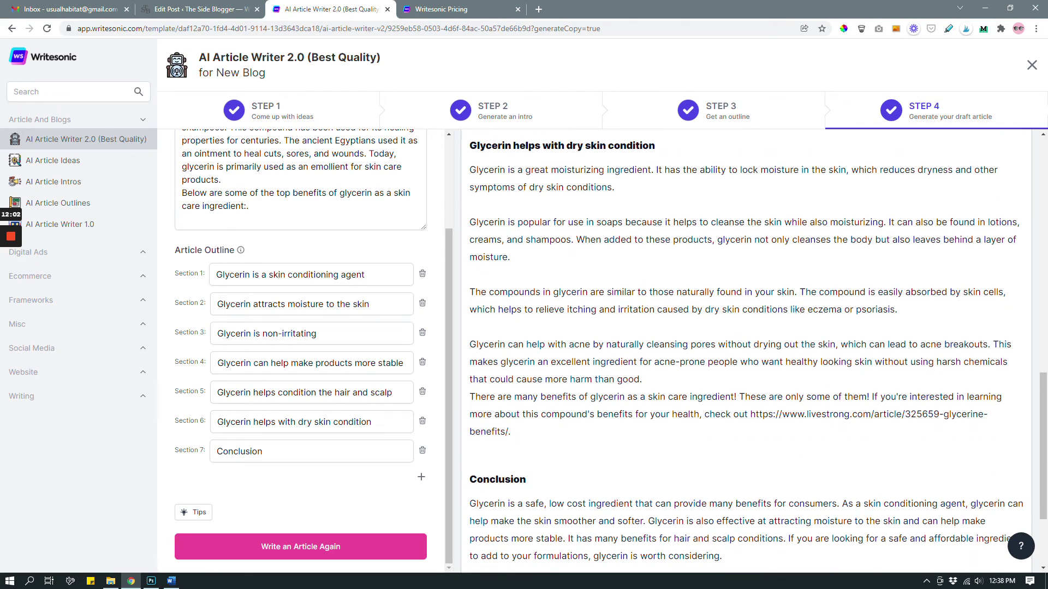
pyautogui.scroll(4, 745, 349)
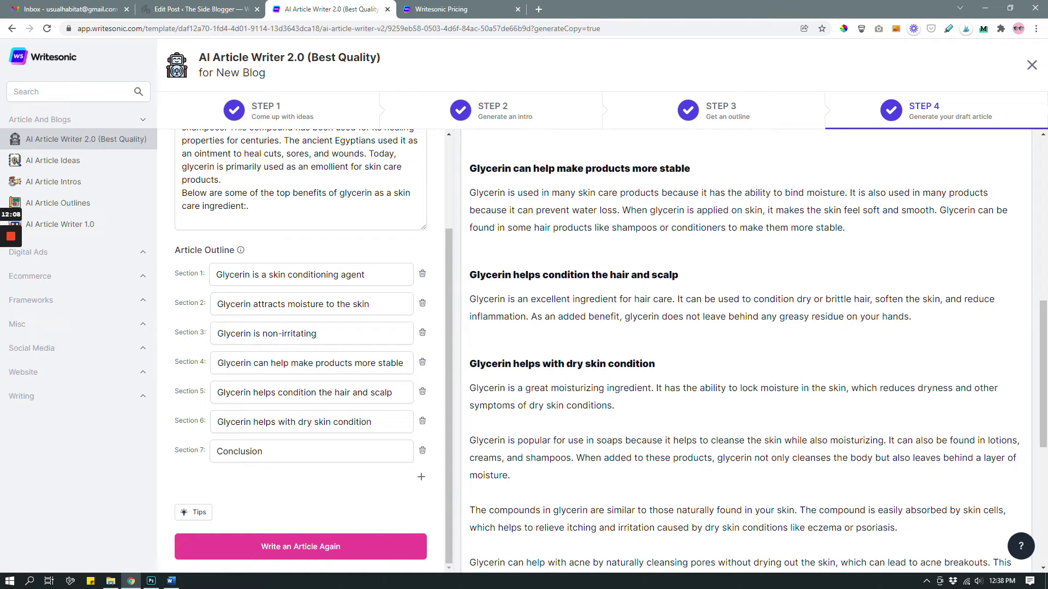
pyautogui.scroll(8, 745, 350)
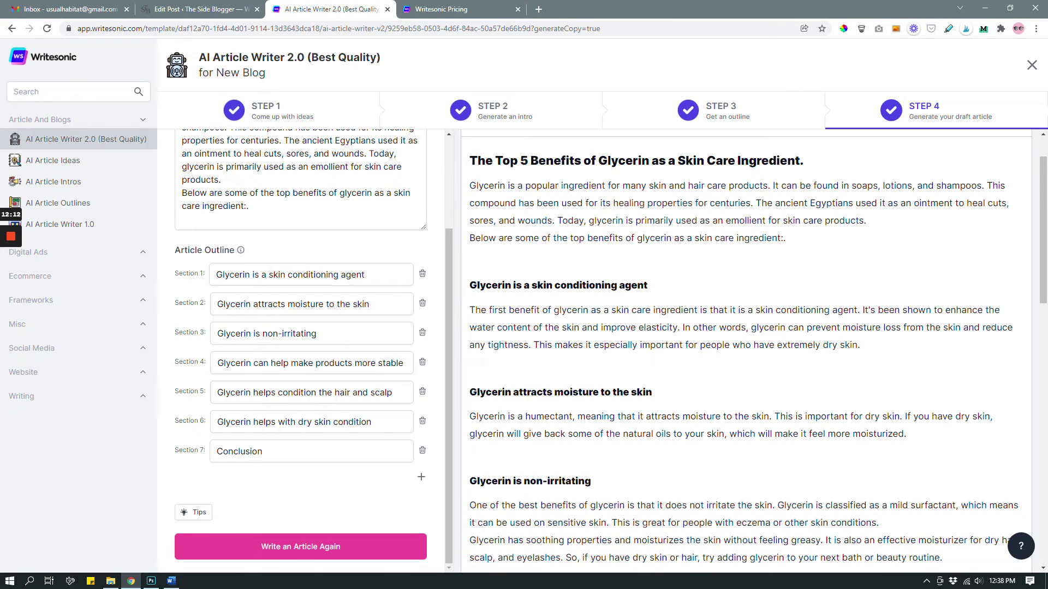
pyautogui.scroll(-4, 745, 350)
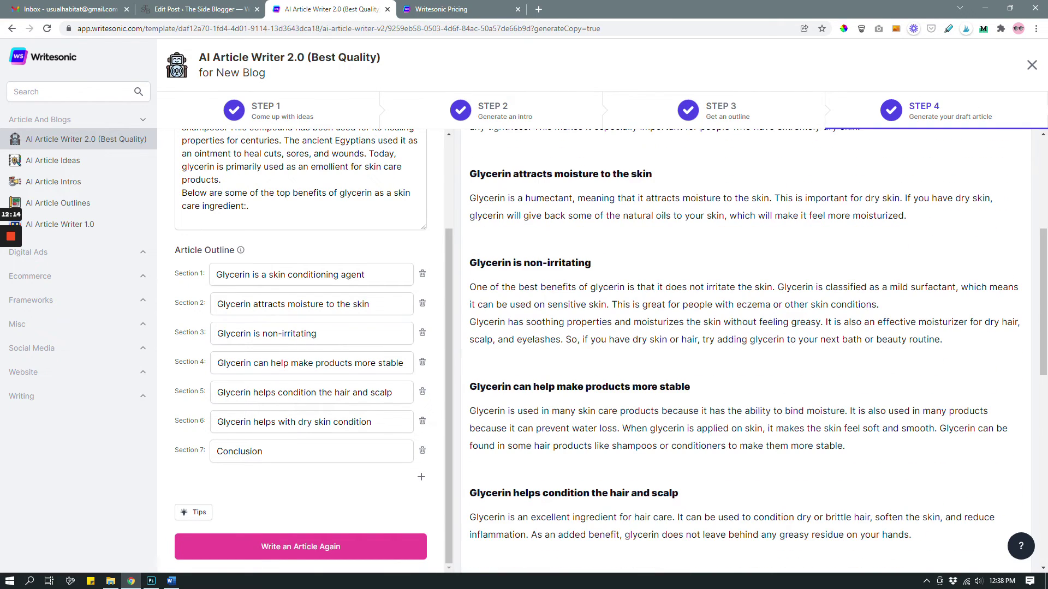
pyautogui.scroll(-3, 745, 350)
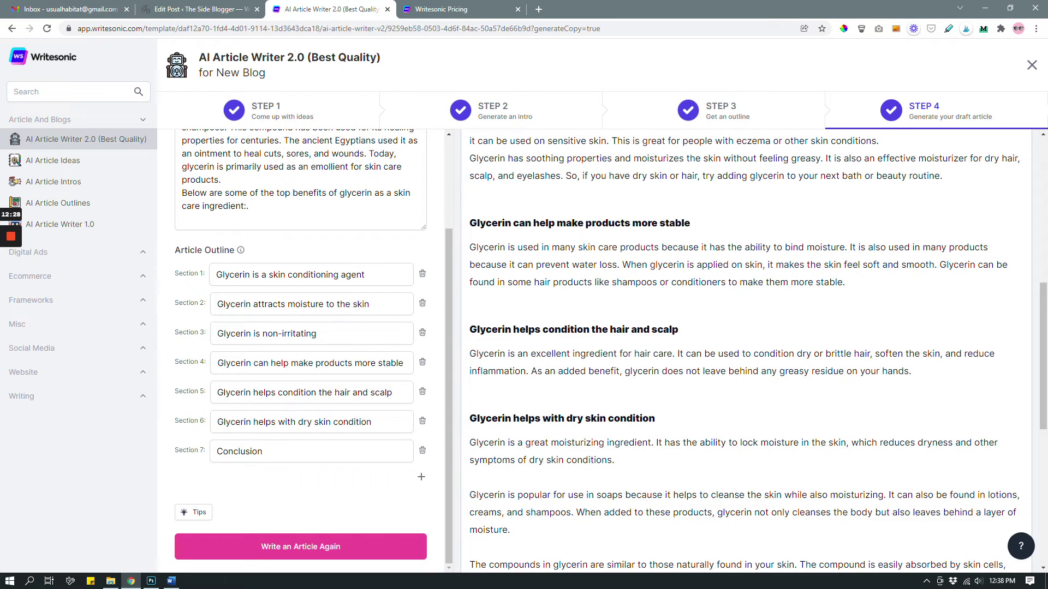
pyautogui.scroll(10, 746, 349)
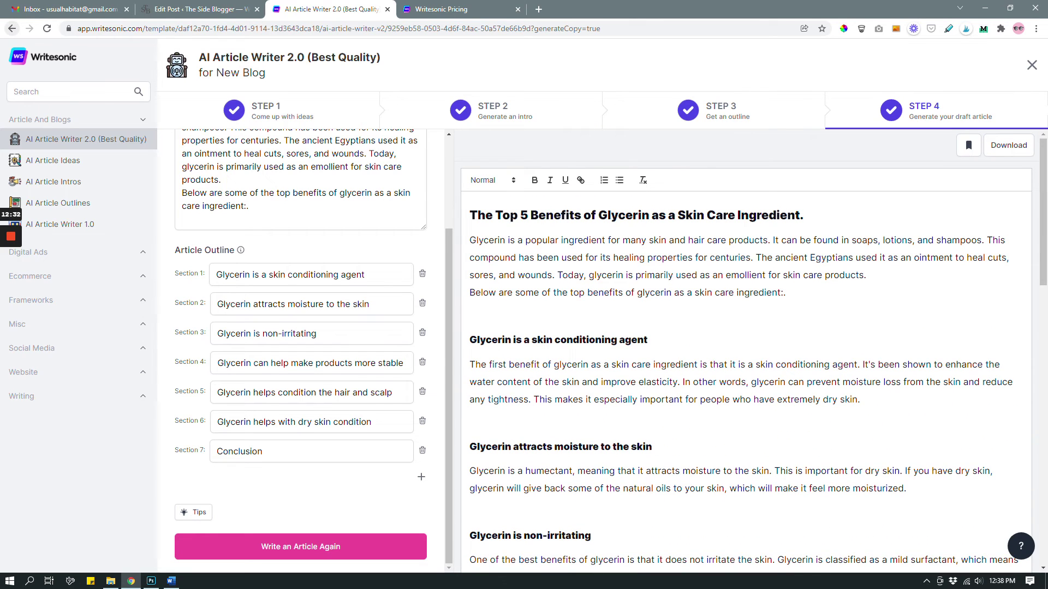
# Open a blank Email Subject Lines form from the project's templates and enter "Search Engine Optimization" as the product name
pyautogui.click(12, 29)
pyautogui.scroll(-1, 696, 305)
pyautogui.scroll(-2, 695, 415)
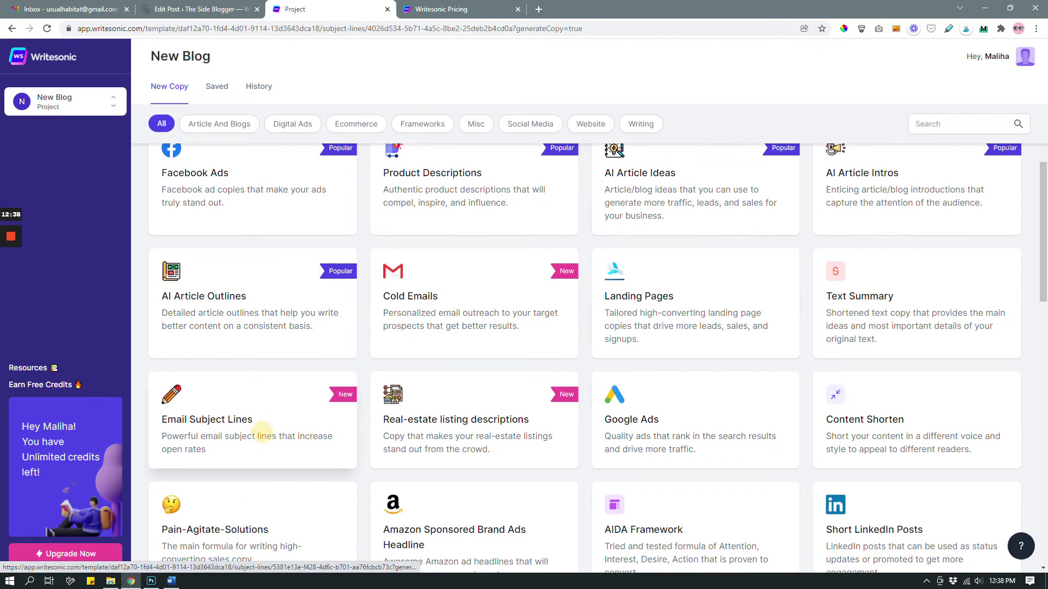
pyautogui.click(260, 432)
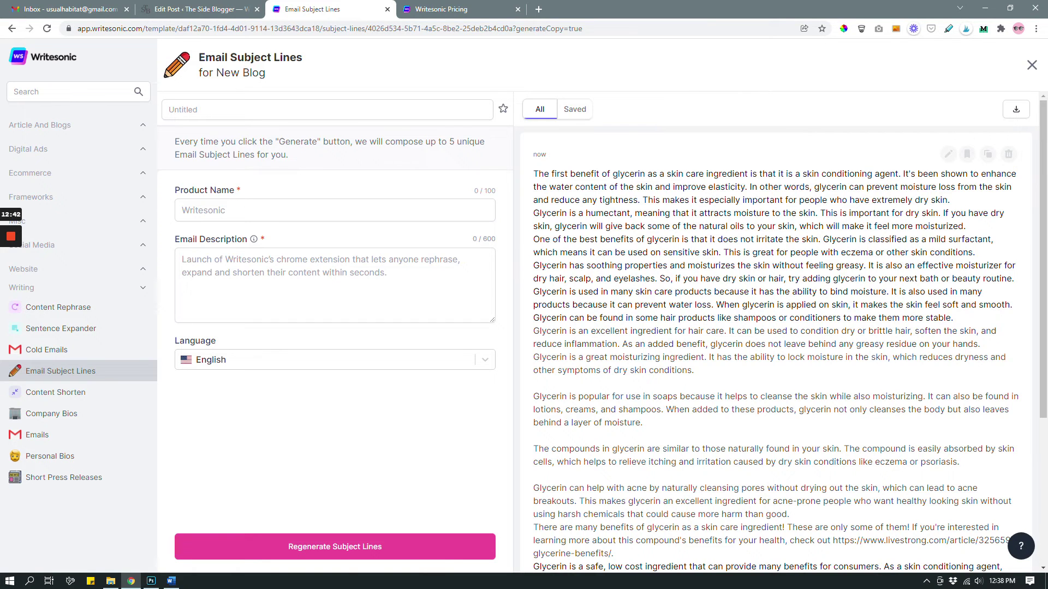
pyautogui.hotkey('alt', 'Left')
pyautogui.hotkey('alt', 'Left')
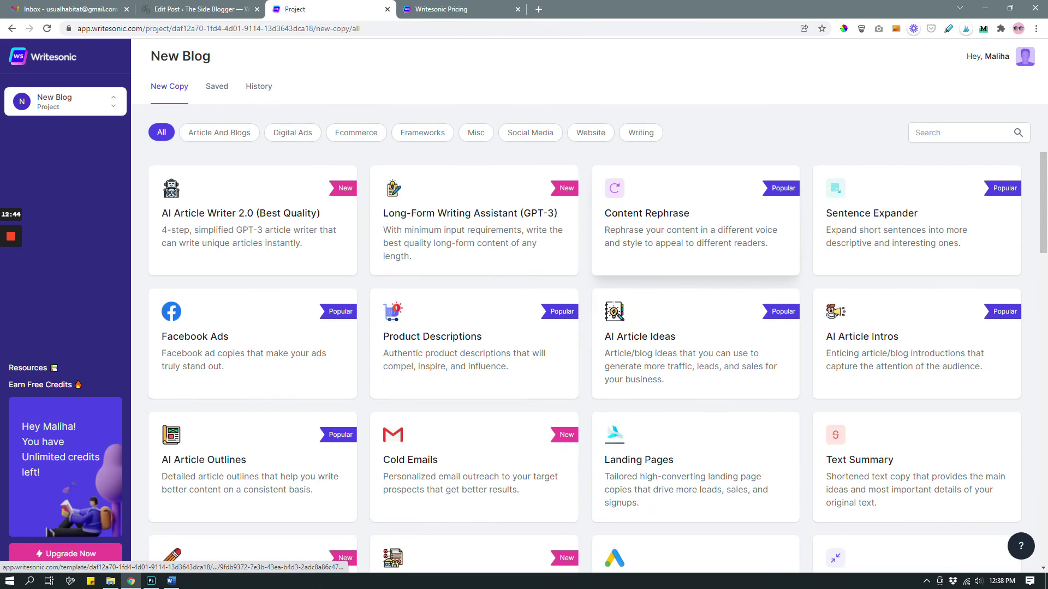
pyautogui.scroll(-5, 232, 327)
pyautogui.click(231, 326)
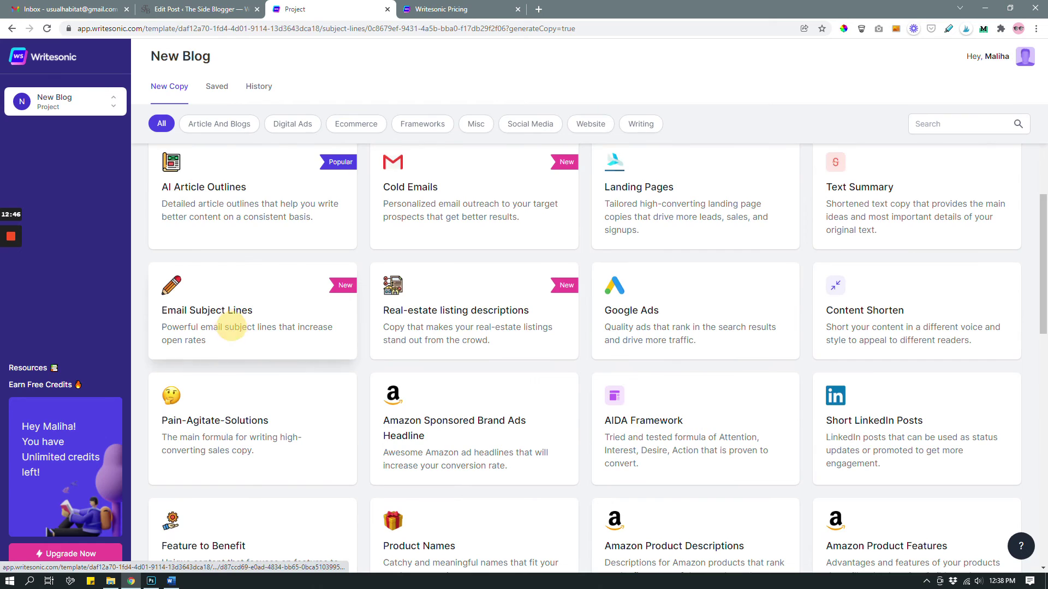
pyautogui.click(249, 206)
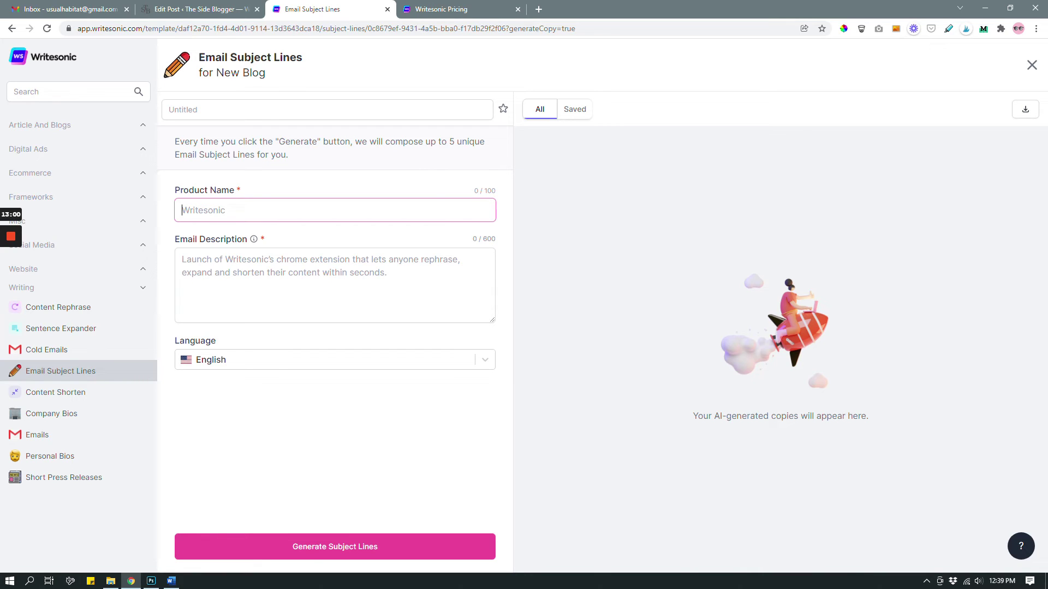
pyautogui.write('Search Engine Optimization')
# Describe the email as "How to attract your ideal audience with SEO. How to get more traffic with SEO. How to rank higher on Google with SEO."
pyautogui.click(248, 261)
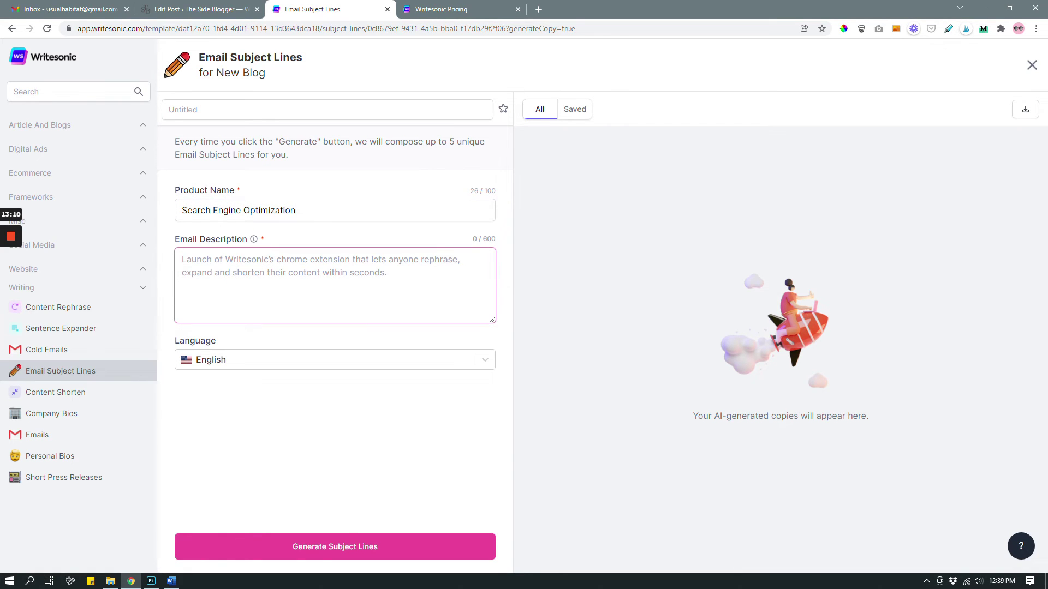
pyautogui.write('How to attract')
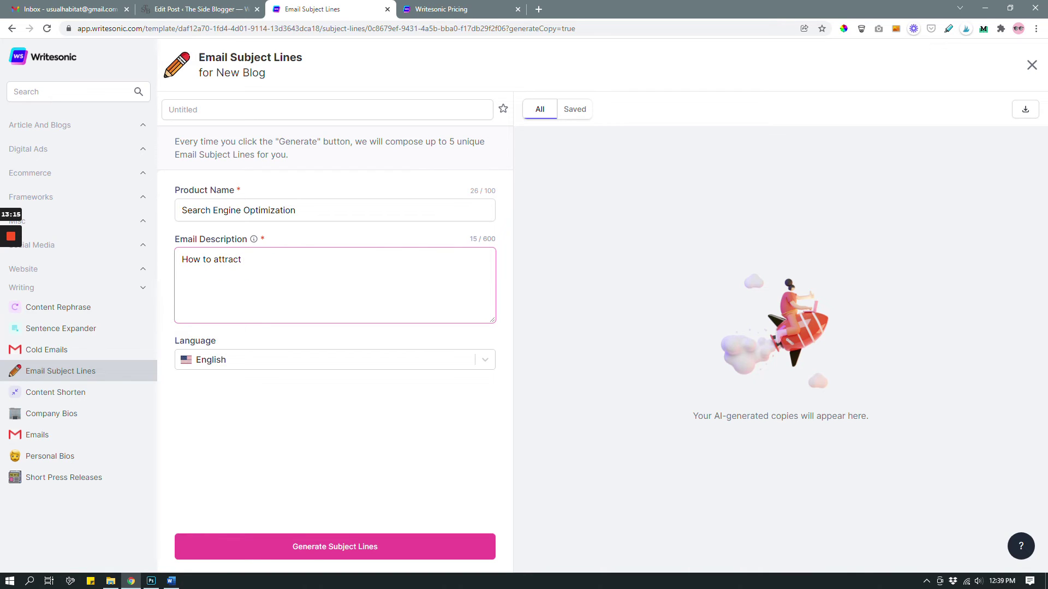
pyautogui.write(' your ideal audience with SEO. How to get more traffic with SEO.,')
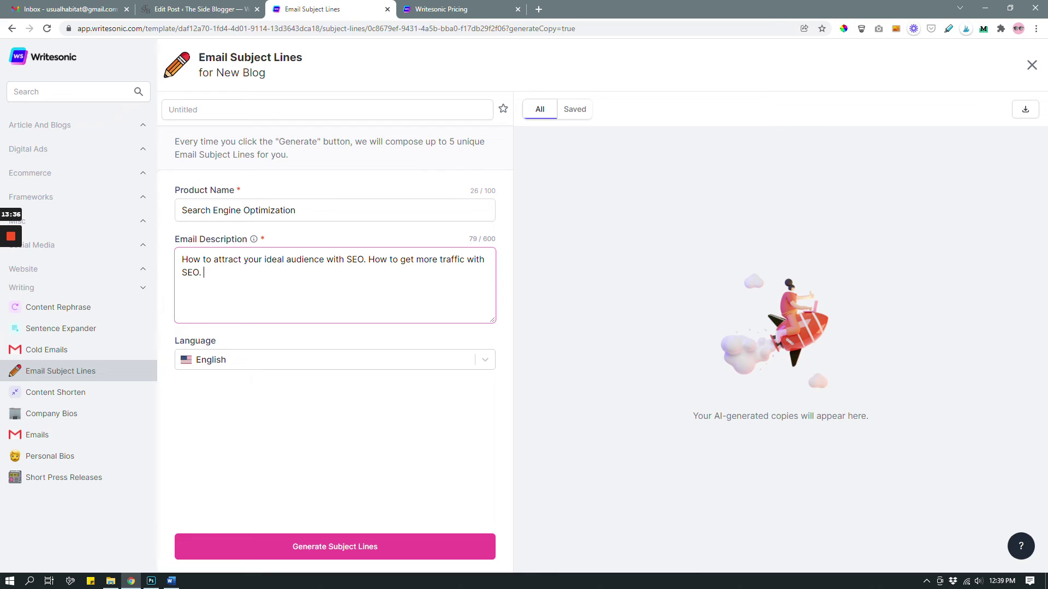
pyautogui.write('How to rank higher on Google with SEO.')
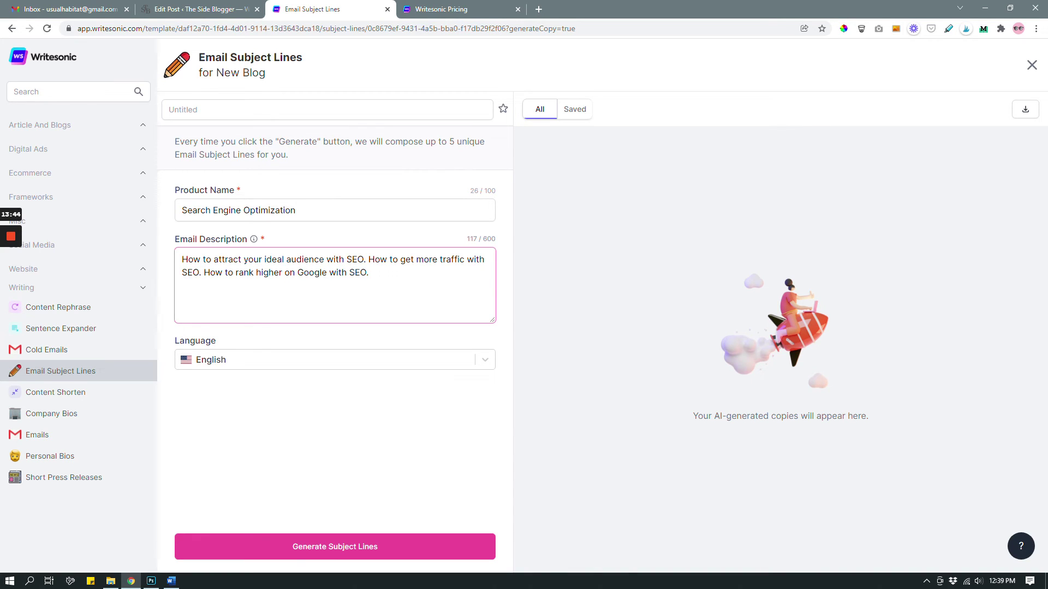
# Generate email subject lines in English from the entered product name and description, and read through the suggestions
pyautogui.hotkey('ctrl', 'Return')
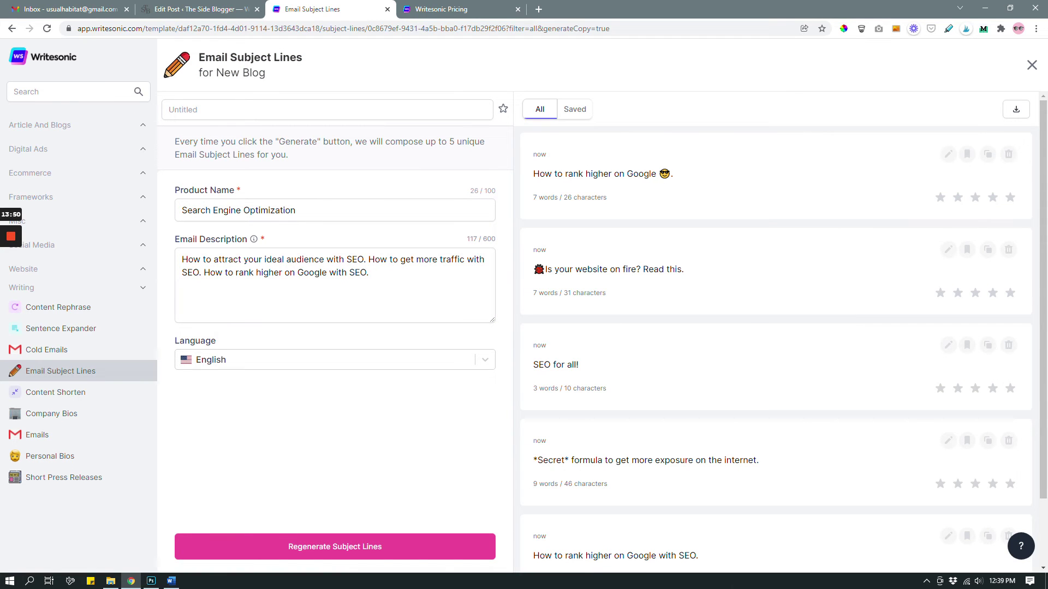
pyautogui.scroll(-2, 776, 327)
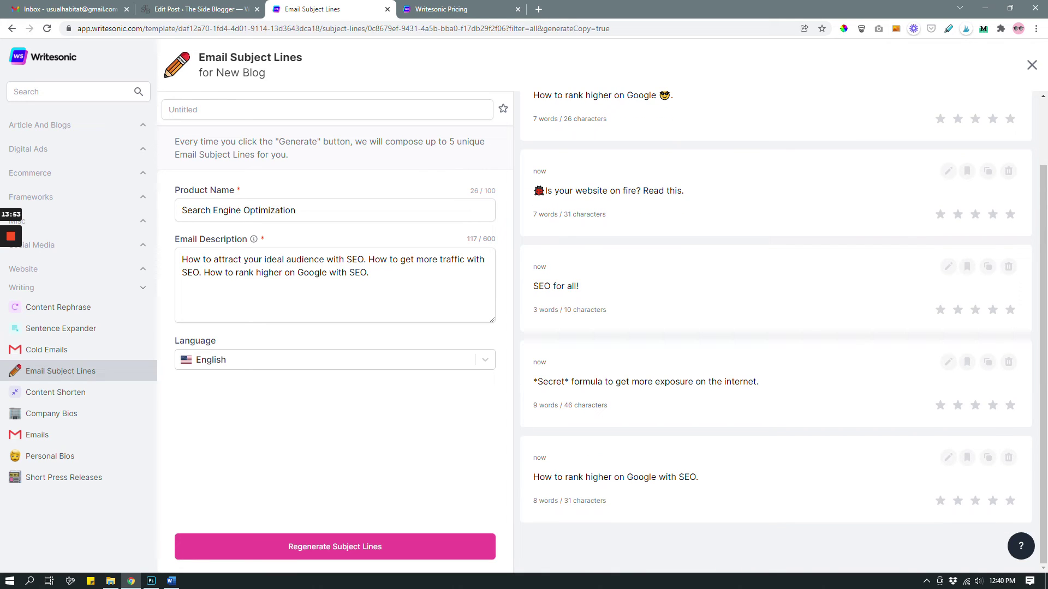
pyautogui.scroll(2, 776, 327)
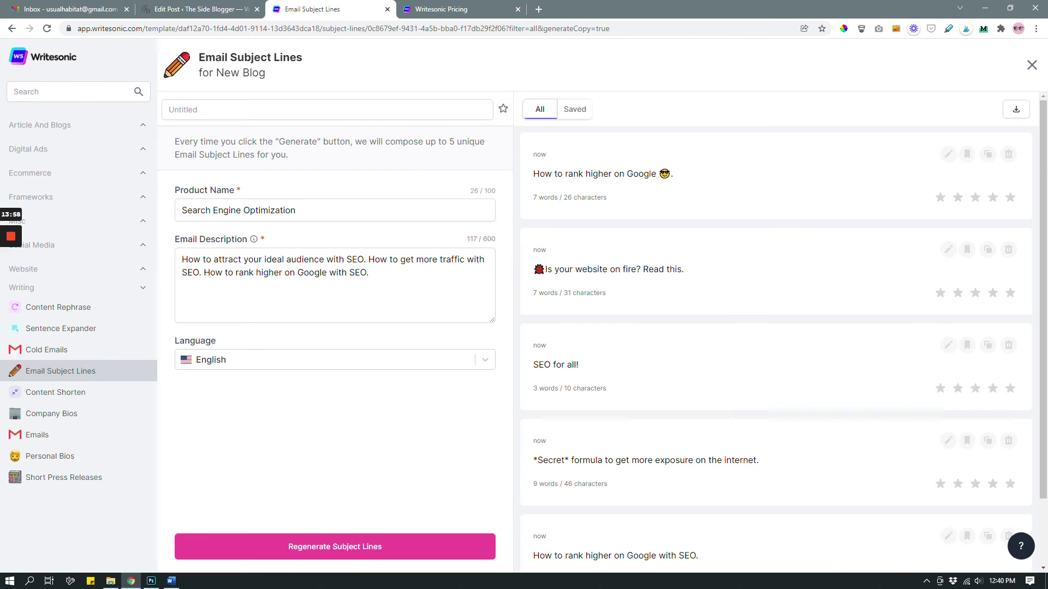
pyautogui.scroll(-2, 776, 327)
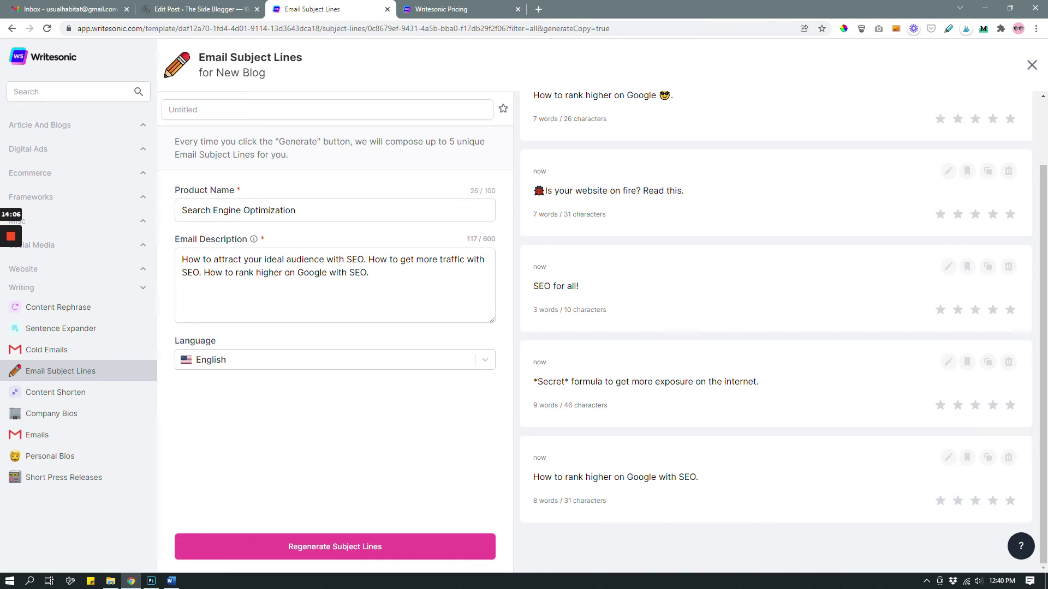
# Regenerate the subject lines from the same product name and description and review the new set
pyautogui.click(362, 546)
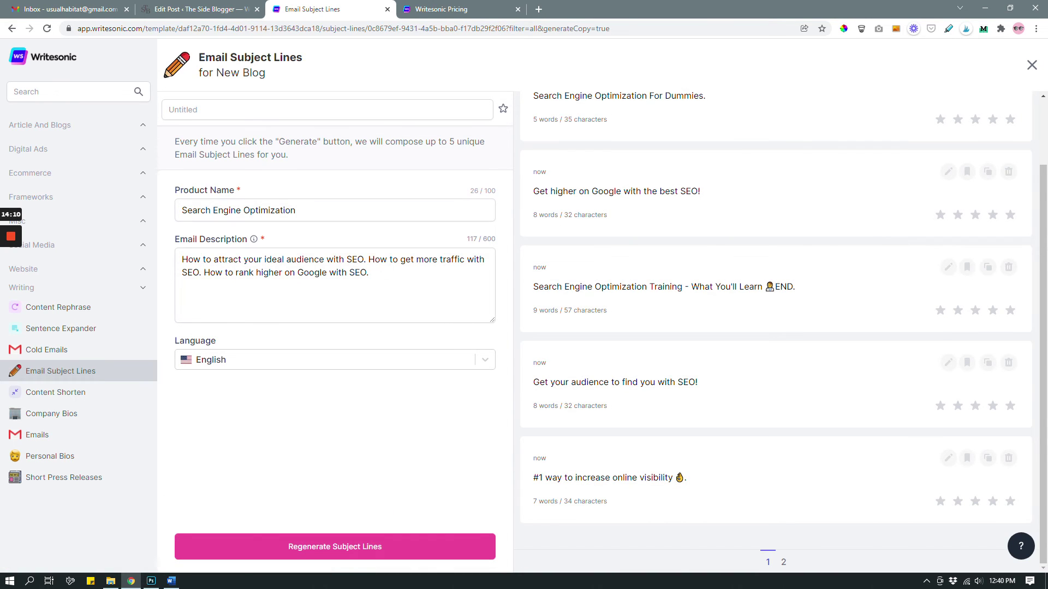
pyautogui.scroll(2, 777, 332)
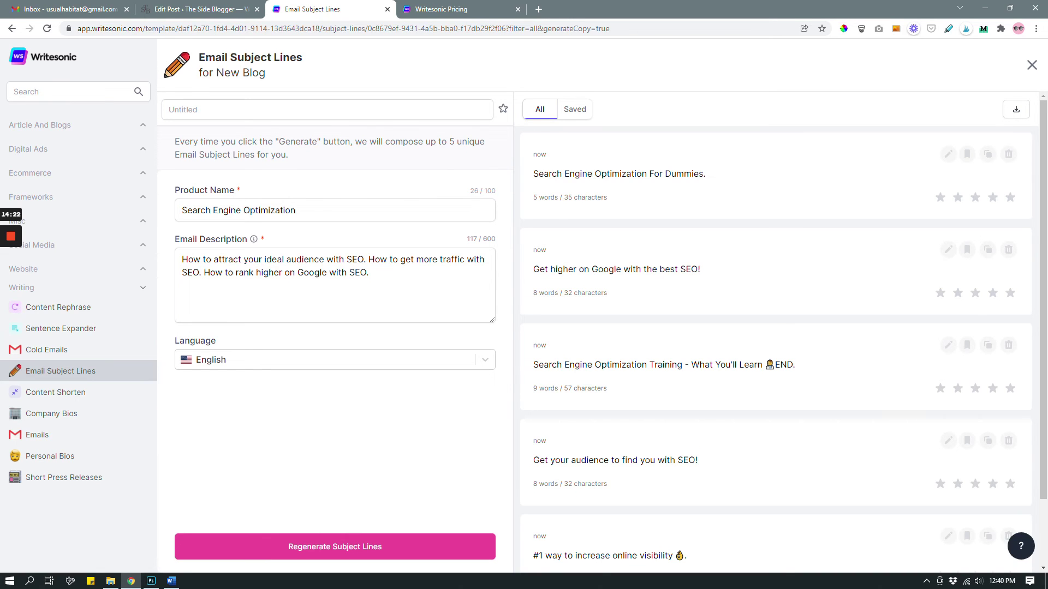
pyautogui.scroll(-2, 775, 327)
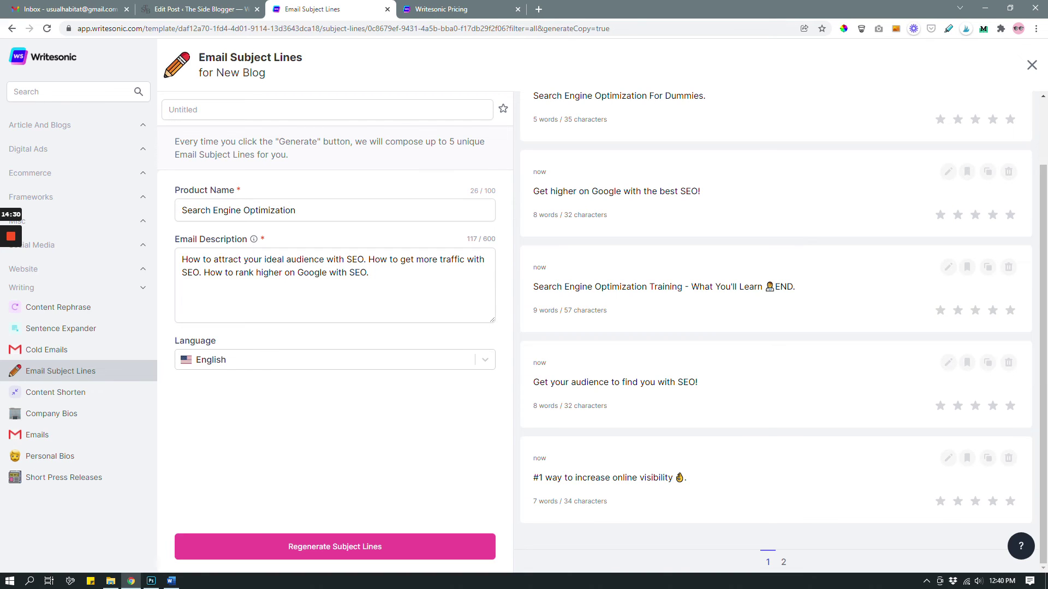
pyautogui.click(763, 483)
# Return to the project's template list and open a blank Landing Pages form
pyautogui.click(12, 29)
pyautogui.click(12, 29)
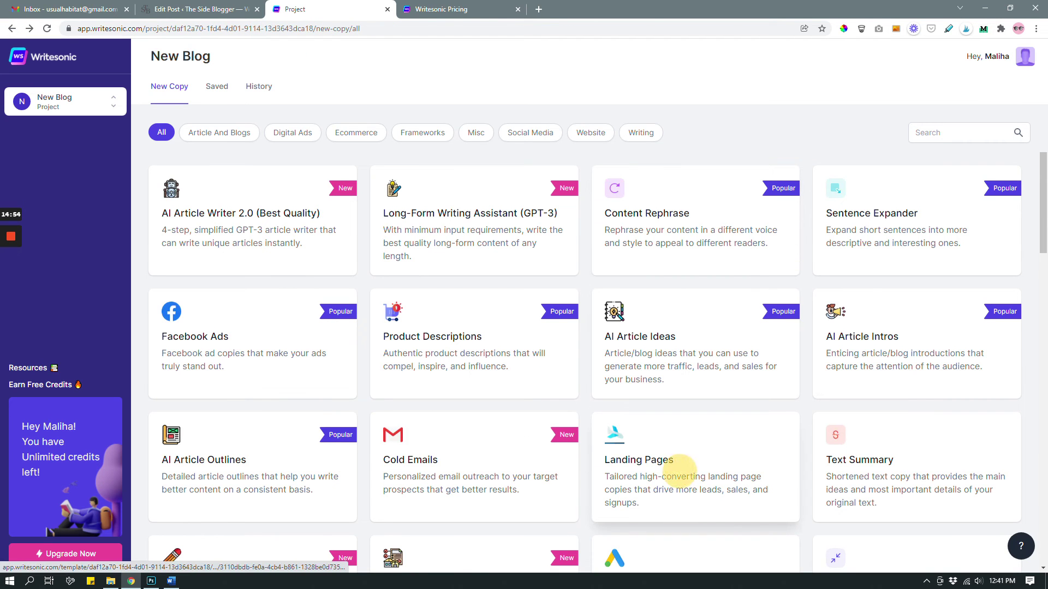
pyautogui.click(665, 458)
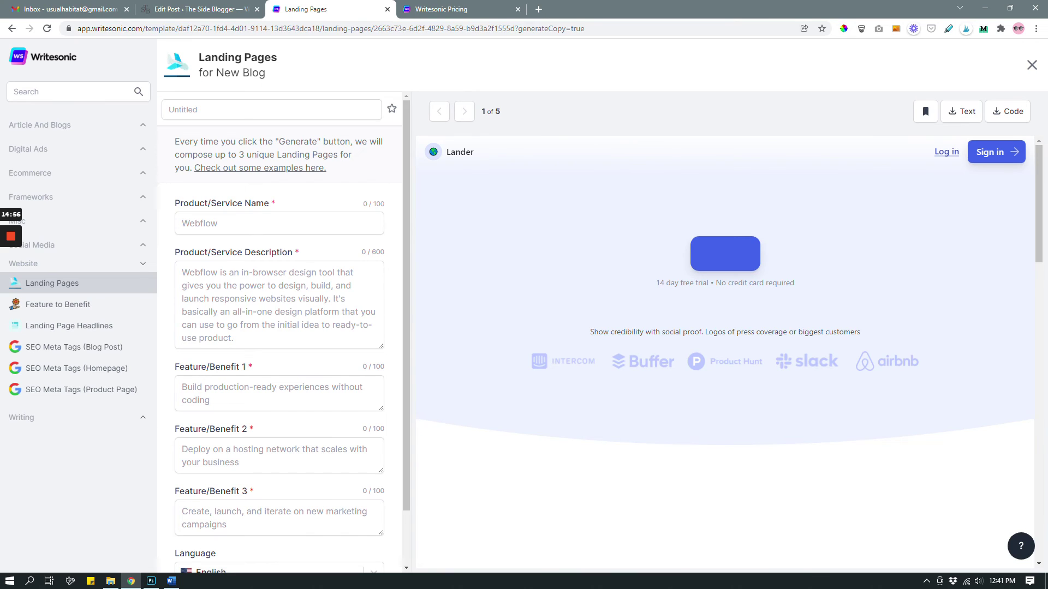
pyautogui.hotkey('alt', 'Left')
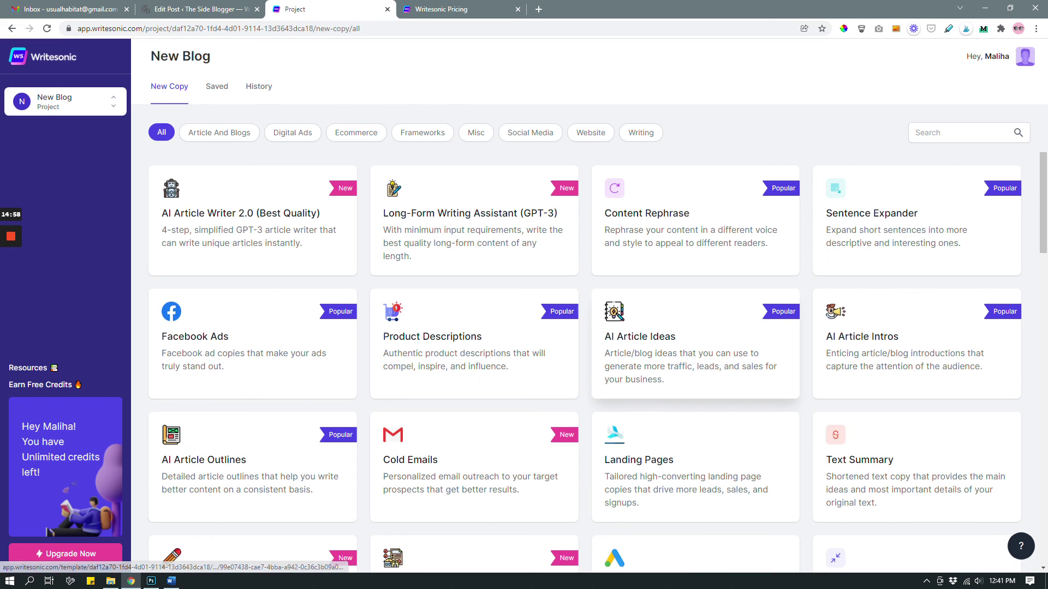
pyautogui.click(669, 458)
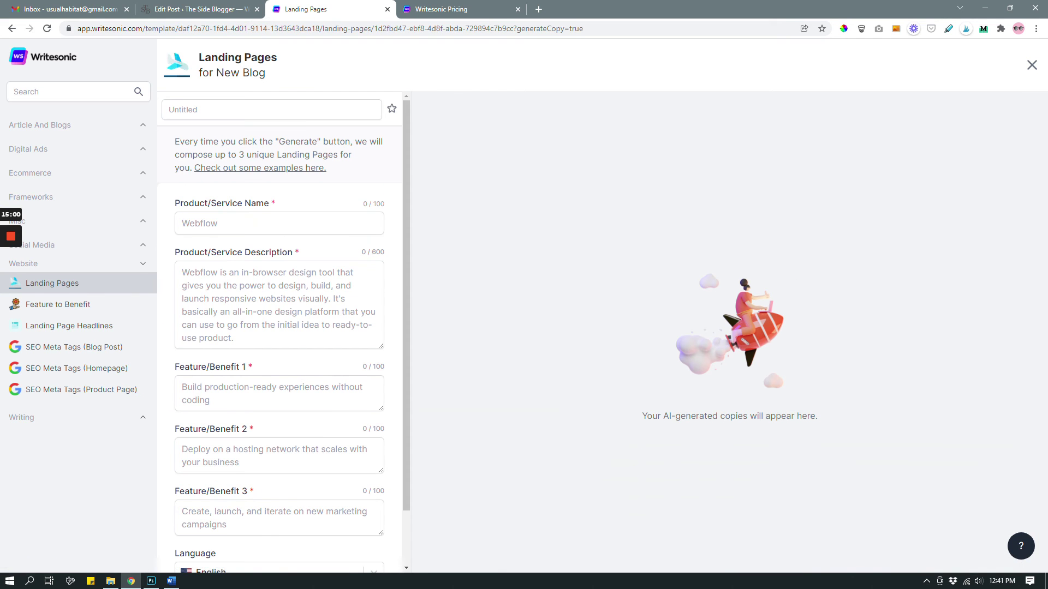
# Set the landing page's product/service name to "A Free guide to SEO"
pyautogui.click(232, 223)
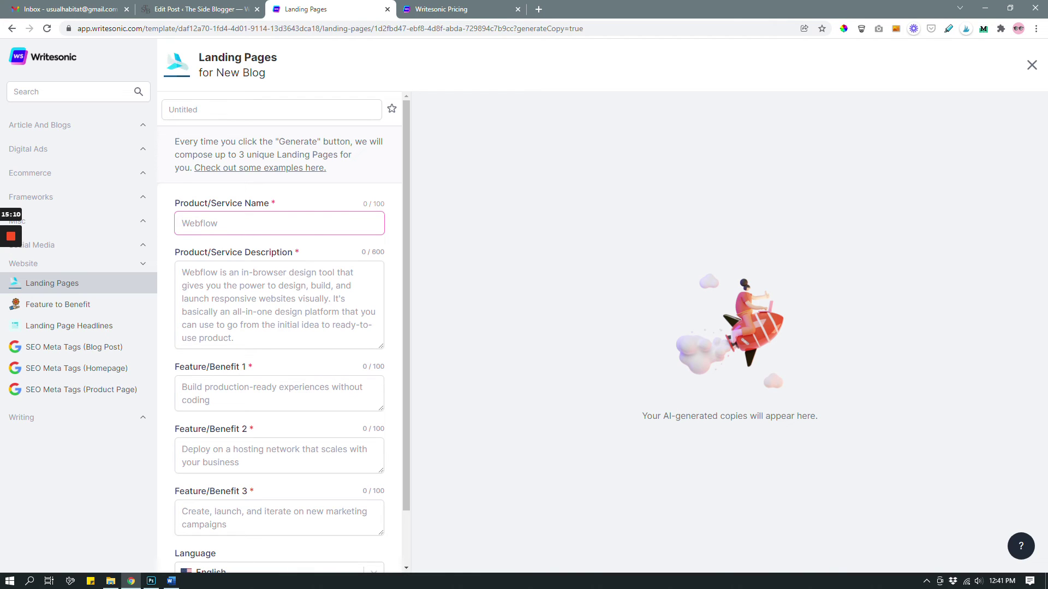
pyautogui.write('A Free guide to SEO')
pyautogui.click(232, 396)
# Describe the product as "How to use this free guide to optimize your website for more traffic. How to use SEO guidelines to rank higher on Google"
pyautogui.click(250, 303)
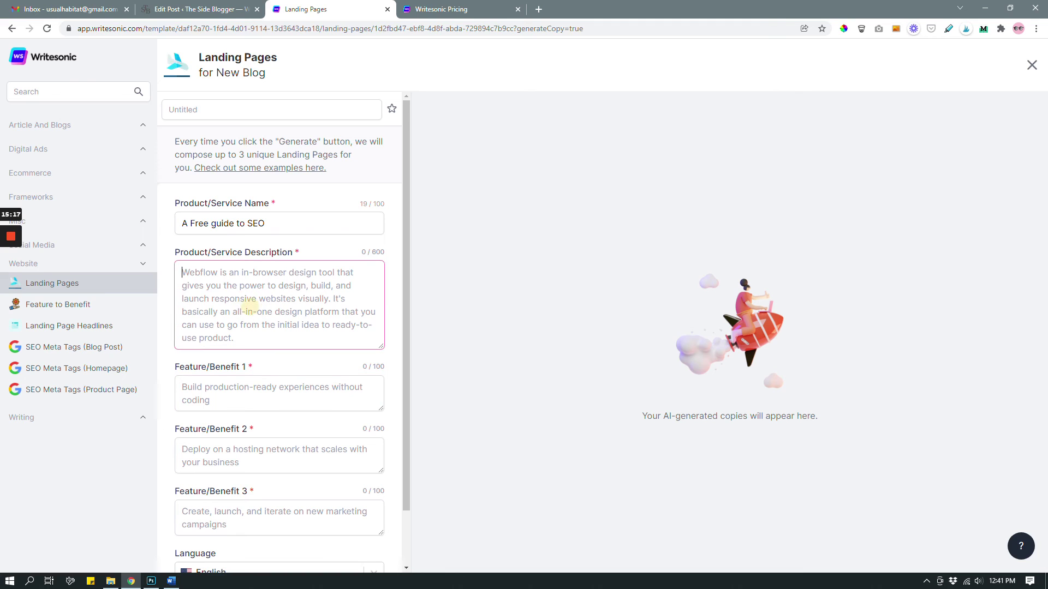
pyautogui.write('Ho')
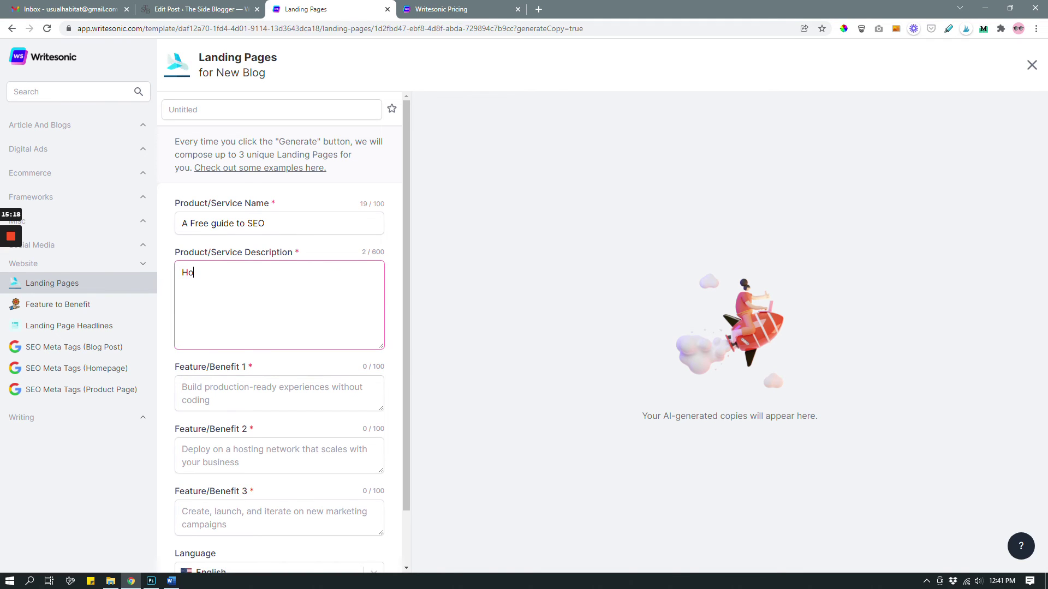
pyautogui.write('w to use this free guide to ')
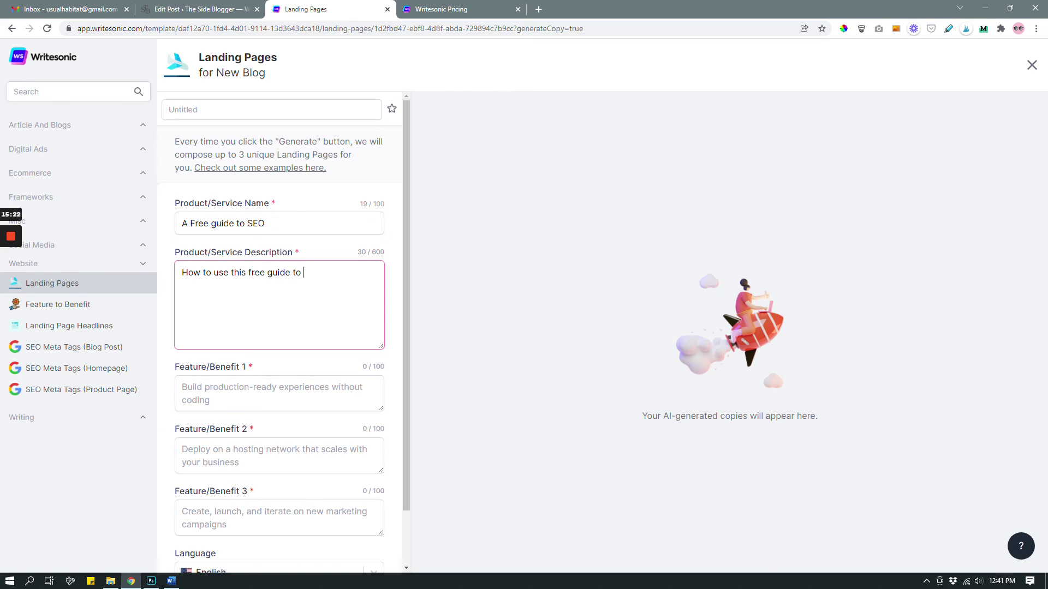
pyautogui.write('optimize your website fo')
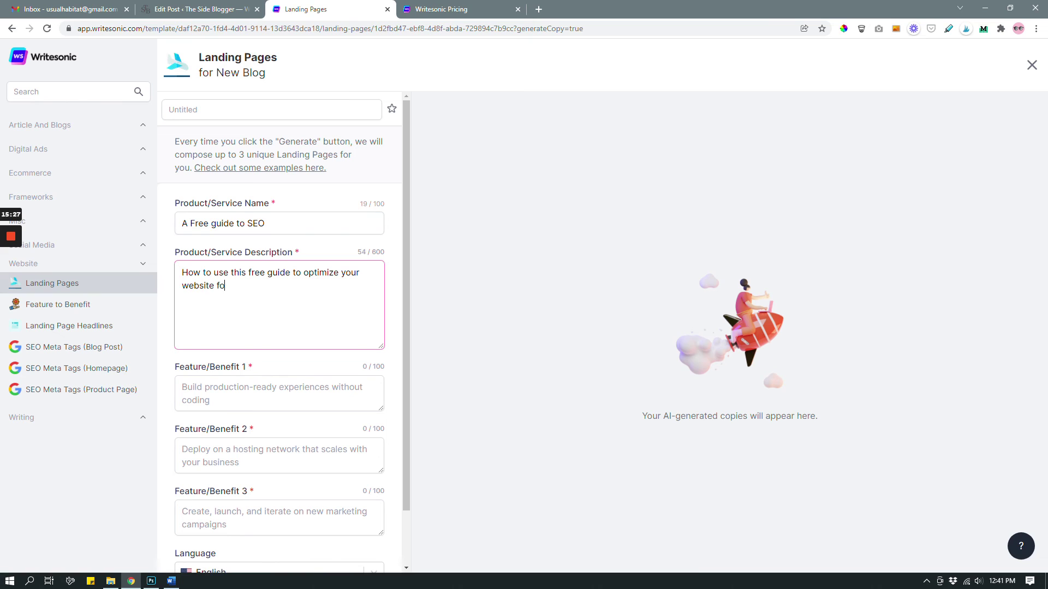
pyautogui.write('r more traffic. How to use SEO guidelines to rank higher on Google')
# Enter the benefits "Rank higher on Google", "Get more organic traffic" and "Drive your ideal audience to your website", and try generating the landing pages
pyautogui.click(279, 393)
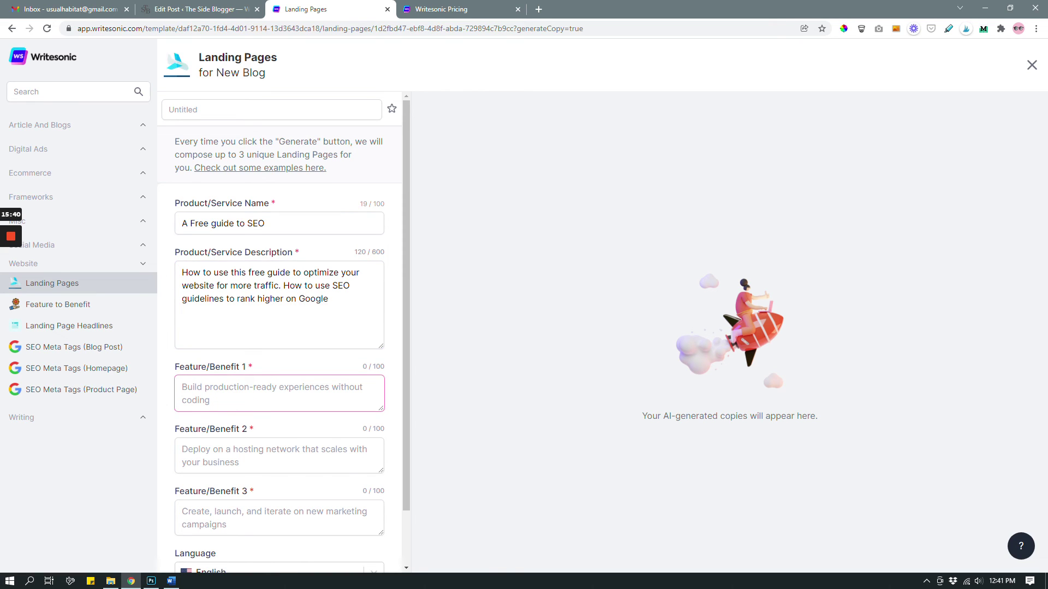
pyautogui.scroll(-1, 278, 393)
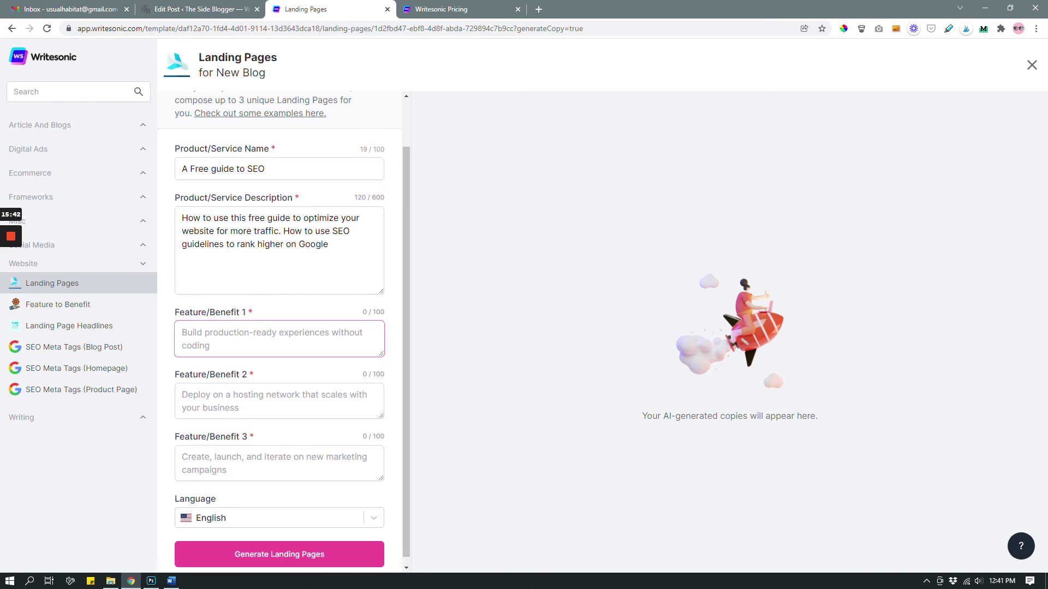
pyautogui.write('Rank highe')
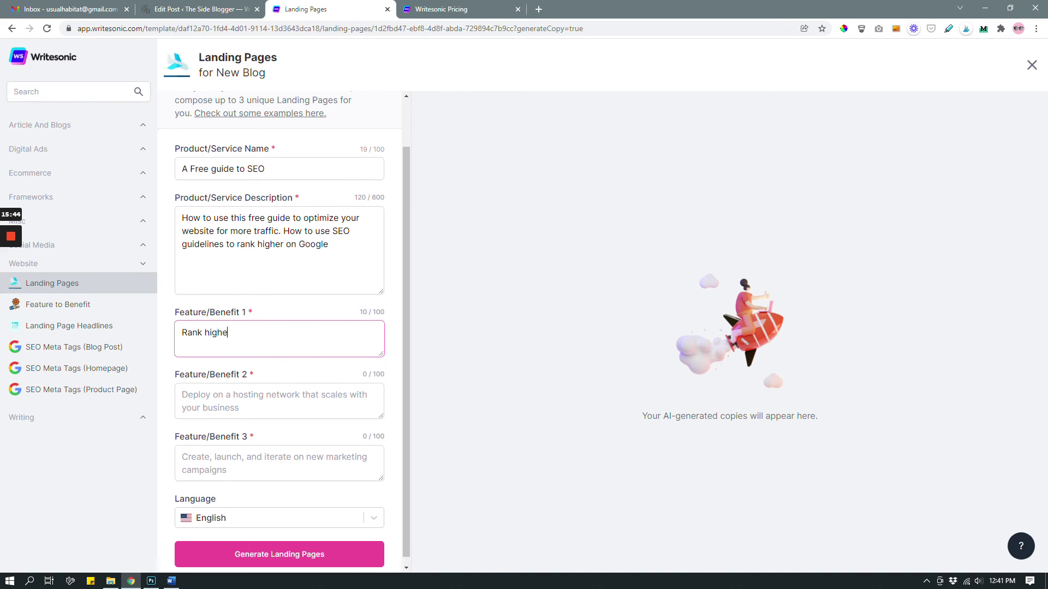
pyautogui.write('r on Google')
pyautogui.click(279, 401)
pyautogui.write('Get more organic traffic')
pyautogui.click(196, 468)
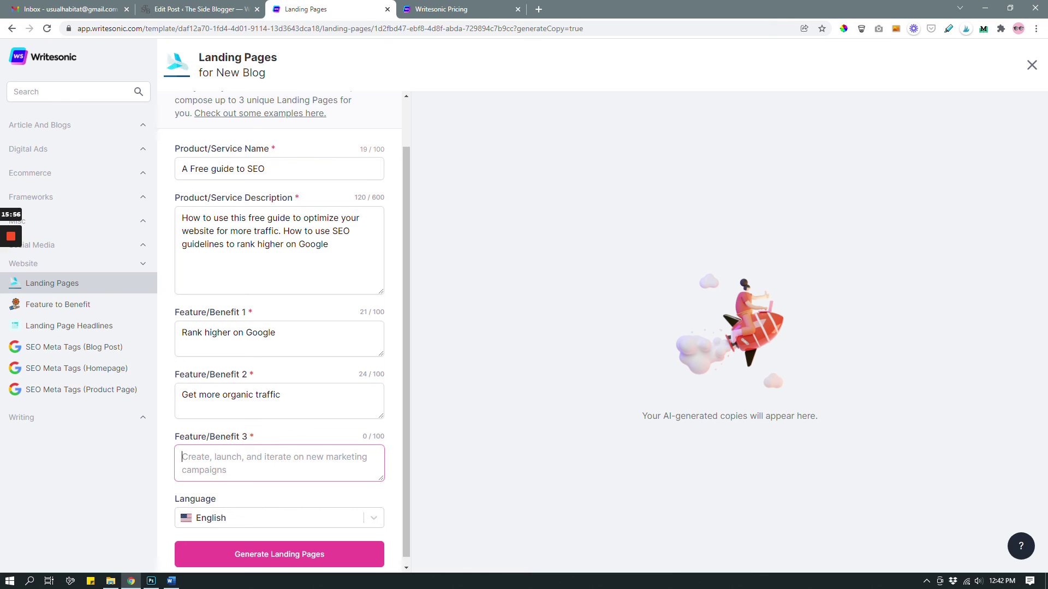
pyautogui.write('Drive your ')
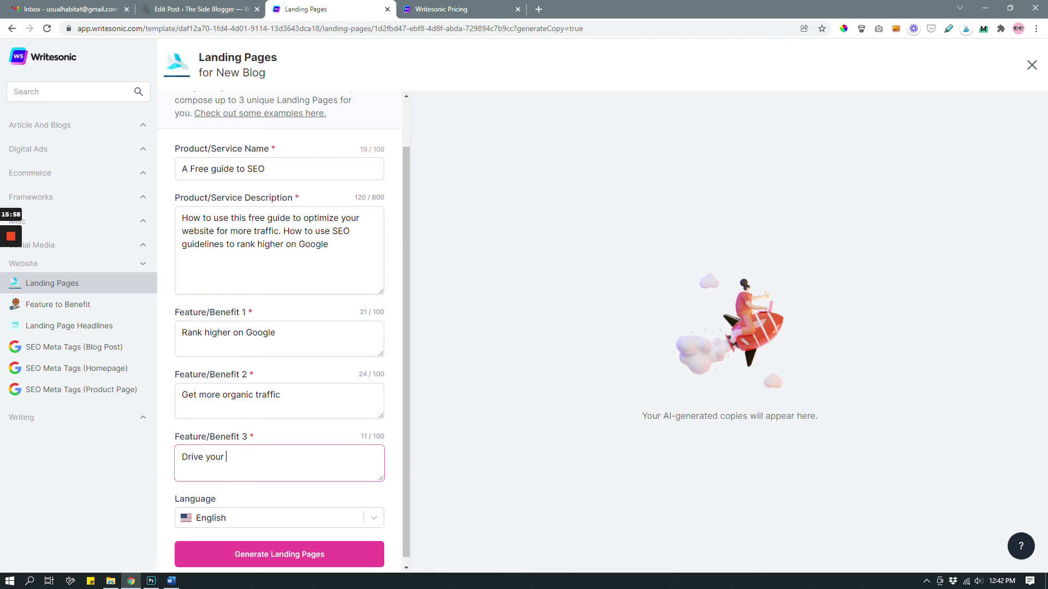
pyautogui.write('ideal audience to your website')
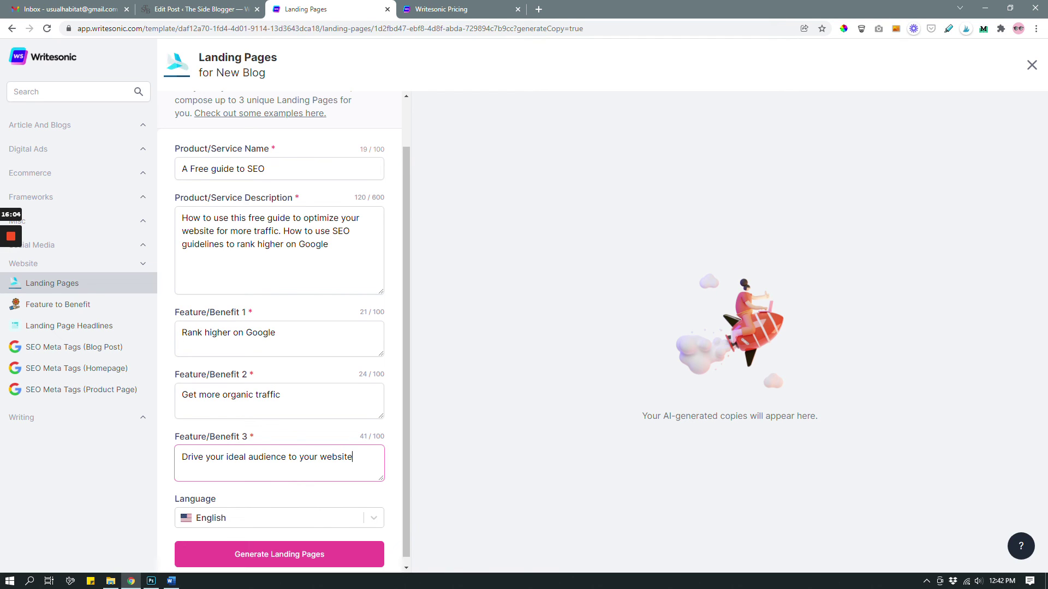
pyautogui.click(287, 555)
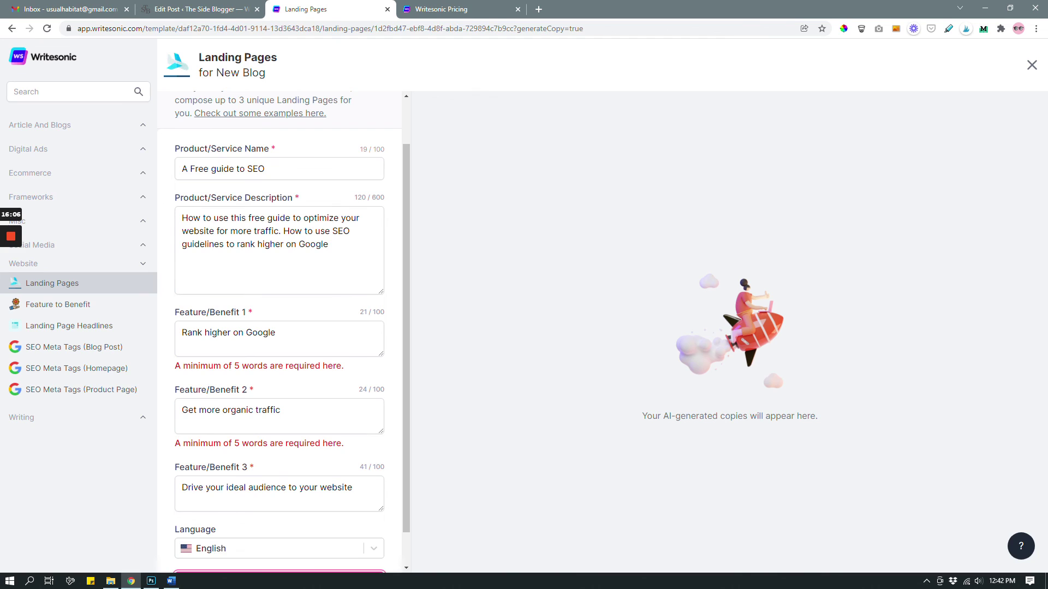
# Reword the first two benefits as "How to rank higher on Google" and "How to get more organic traffic", and try generating again
pyautogui.click(297, 333)
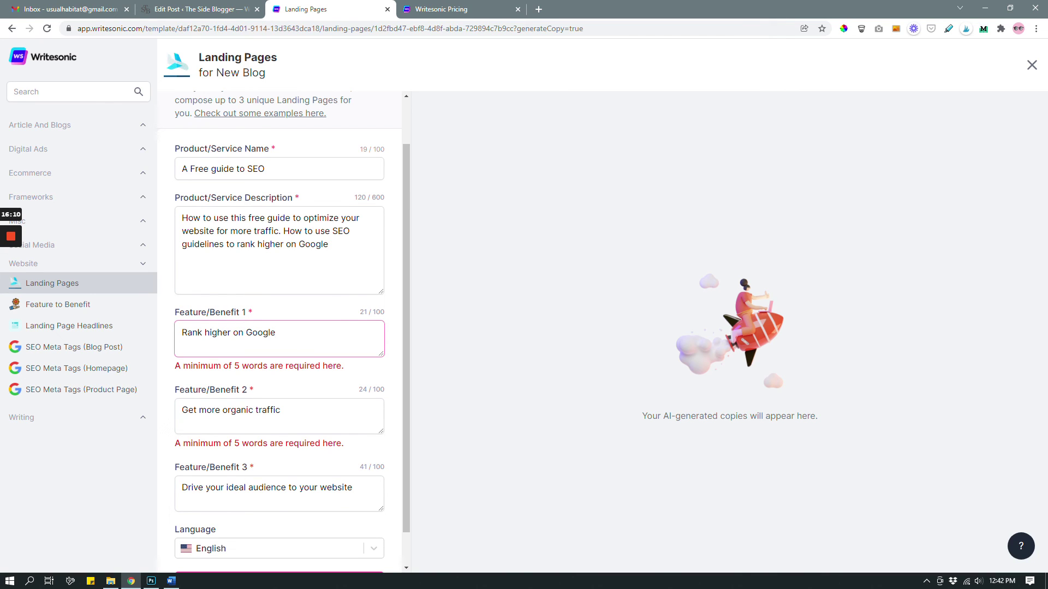
pyautogui.click(185, 332)
pyautogui.press('BackSpace')
pyautogui.write('How to r')
pyautogui.click(187, 410)
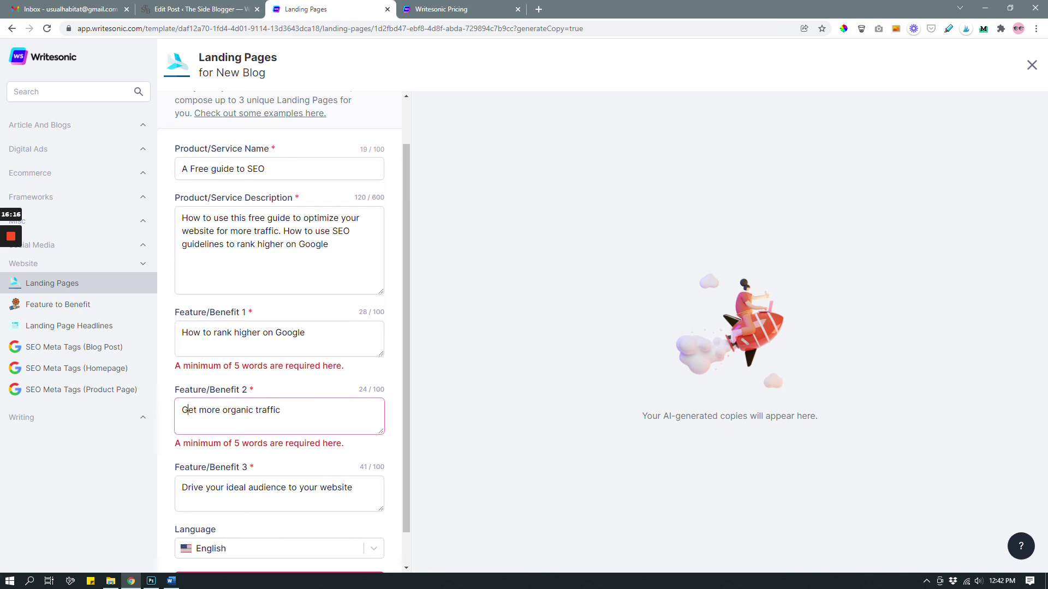
pyautogui.press('BackSpace')
pyautogui.write('How to ')
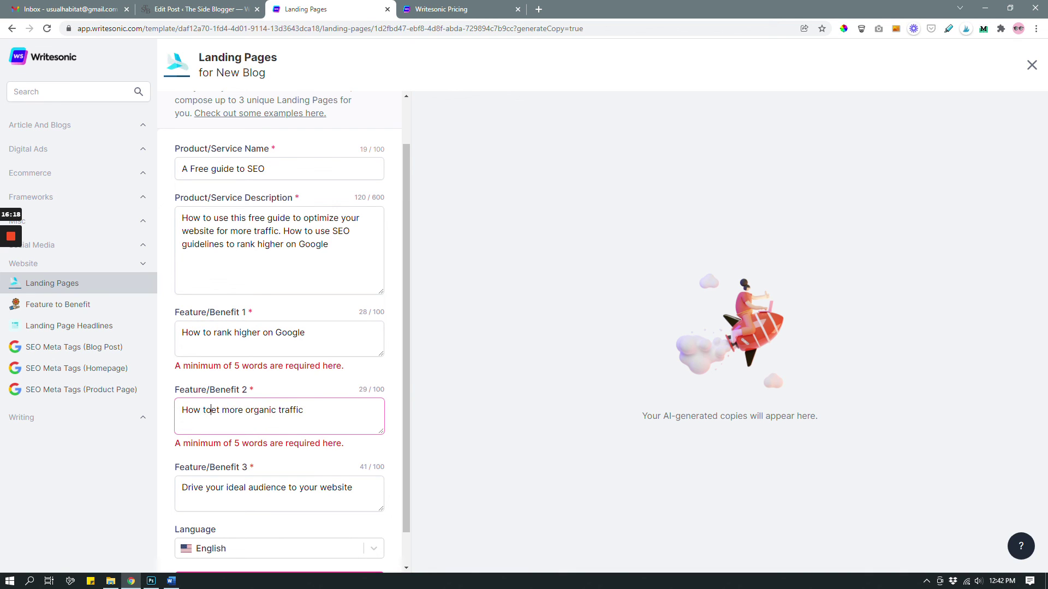
pyautogui.write('g')
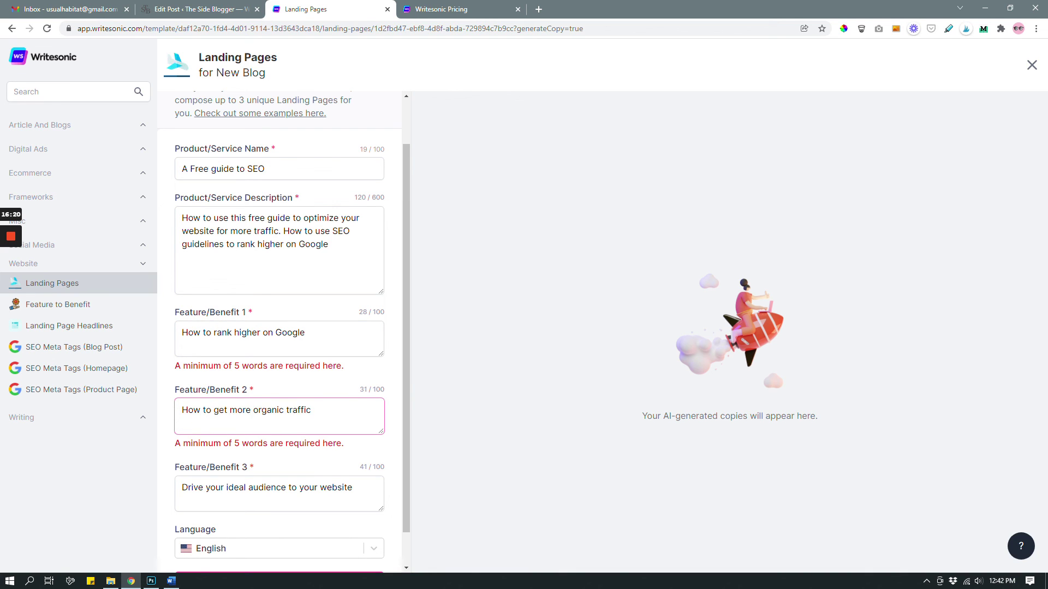
pyautogui.scroll(-1, 280, 327)
pyautogui.click(279, 547)
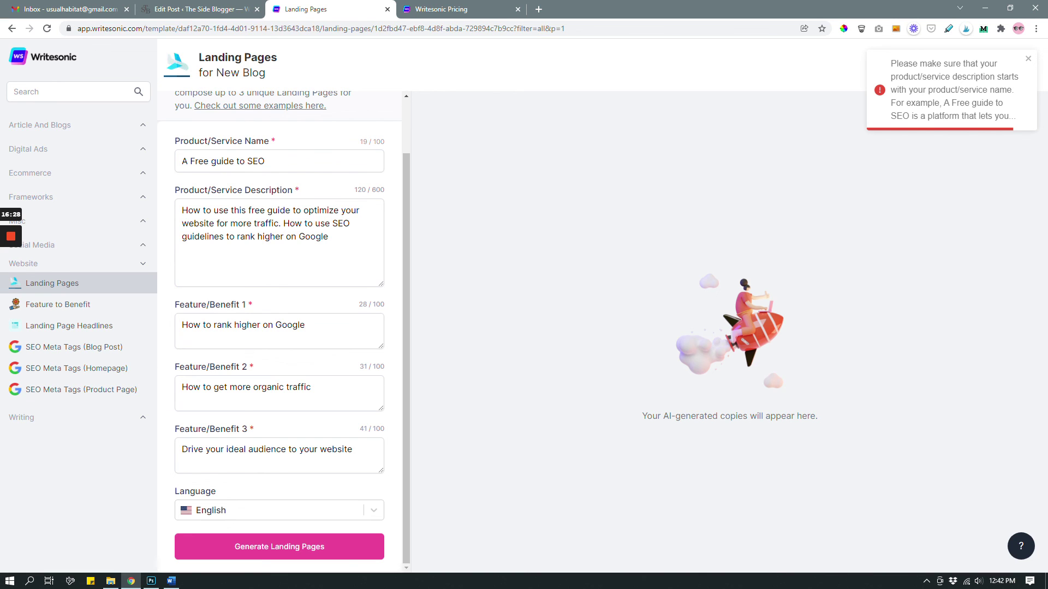
# Start the product description with the product name and a colon, "A Free guide to SEO:", before the existing text
pyautogui.scroll(2, 280, 328)
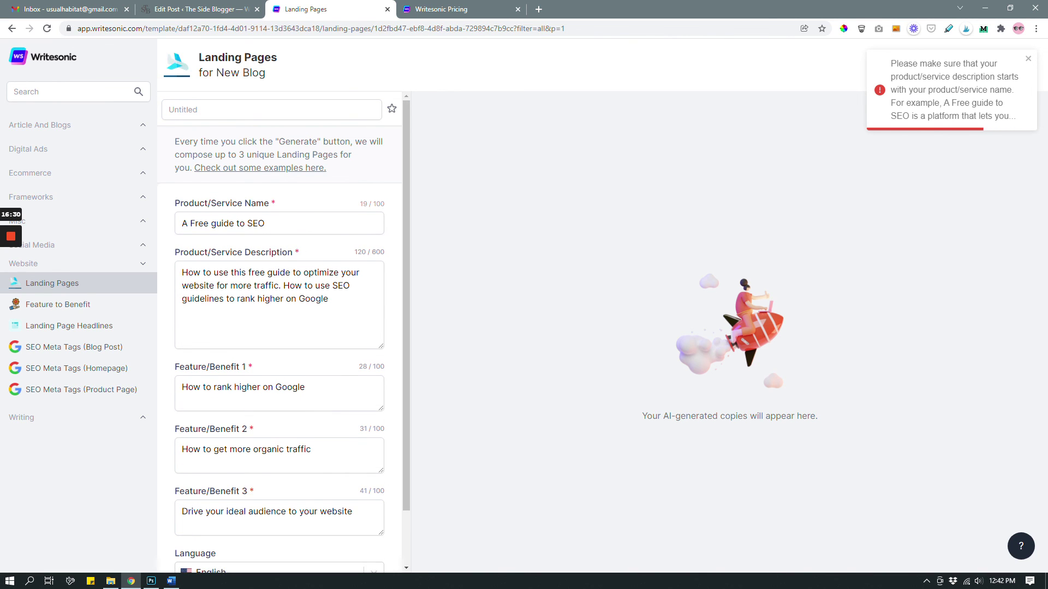
pyautogui.tripleClick(207, 223)
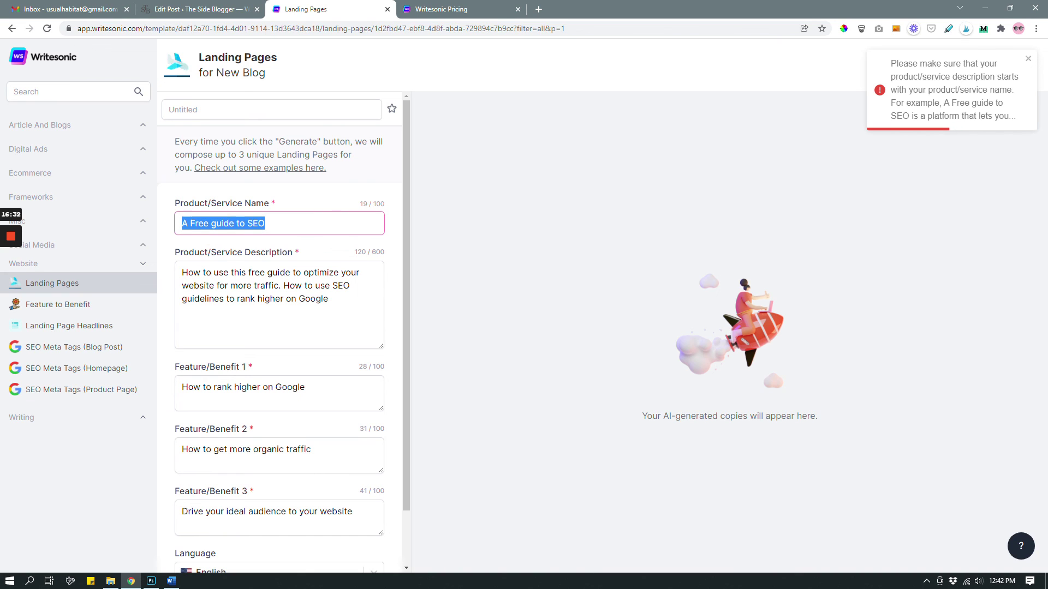
pyautogui.hotkey('ctrl', 'c')
pyautogui.click(182, 272)
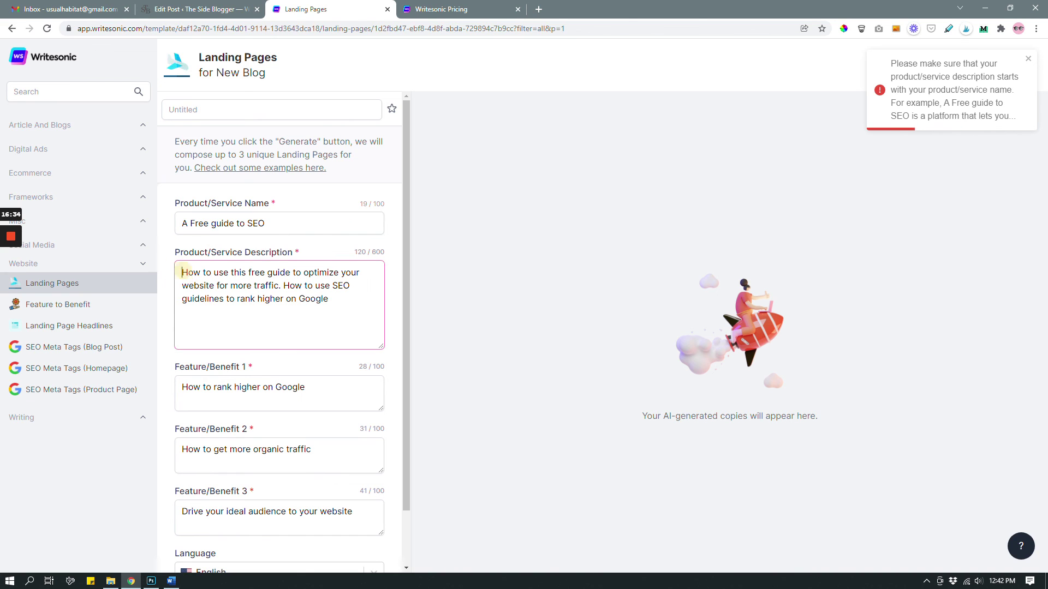
pyautogui.hotkey('ctrl', 'v')
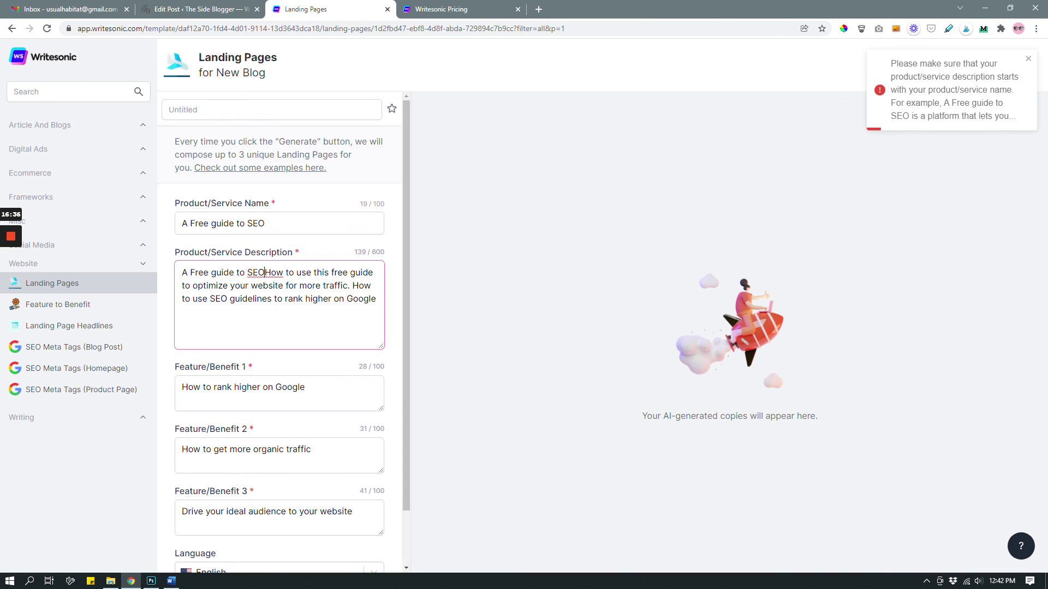
pyautogui.write(':')
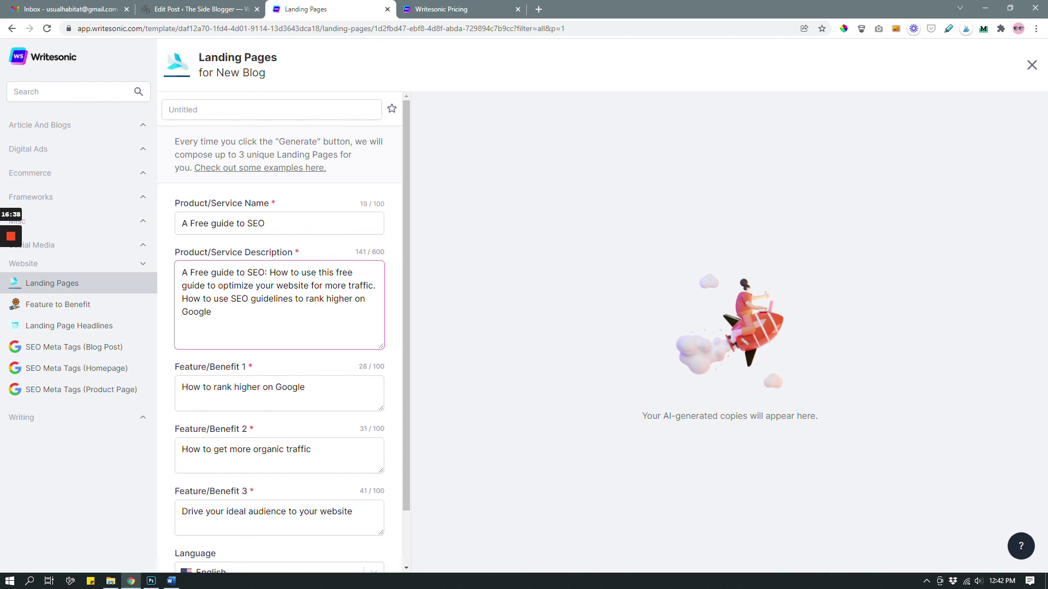
# Generate the landing pages in English from the completed form and read through the first version
pyautogui.scroll(-2, 277, 492)
pyautogui.click(276, 545)
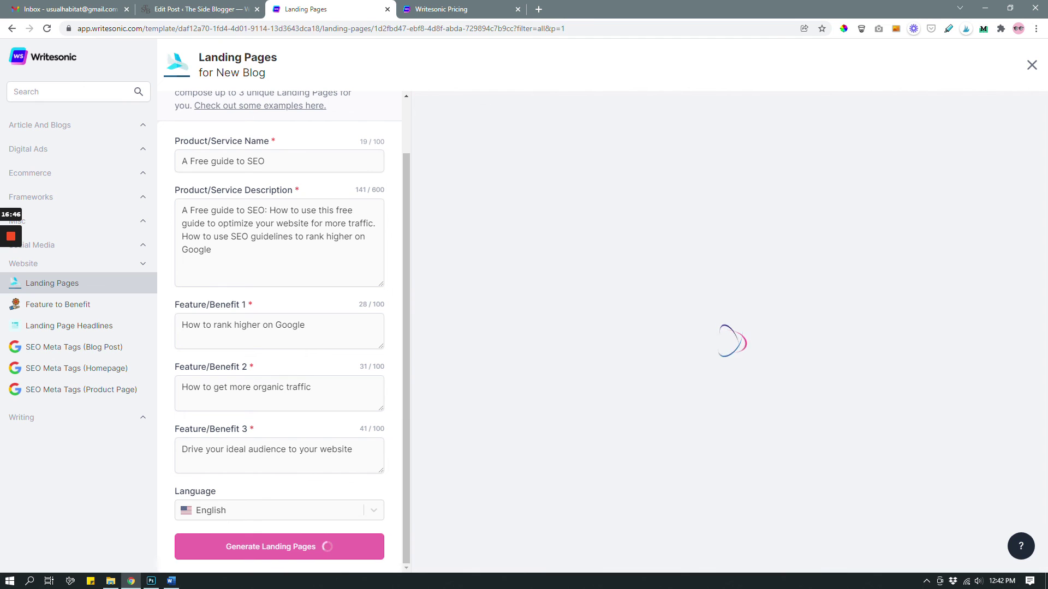
pyautogui.scroll(-20, 724, 352)
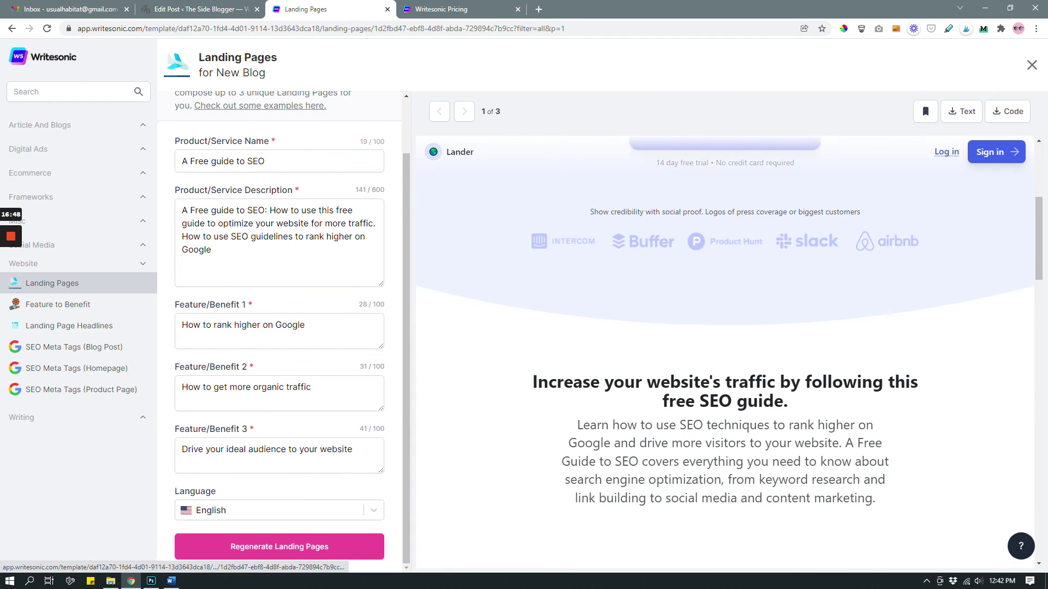
pyautogui.scroll(-3, 725, 352)
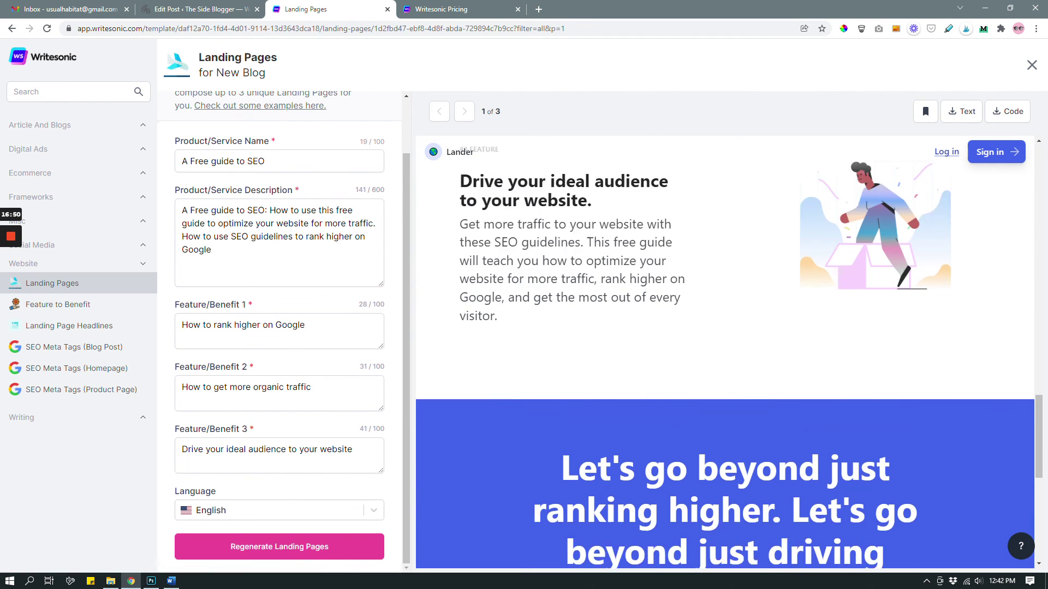
pyautogui.scroll(20, 725, 352)
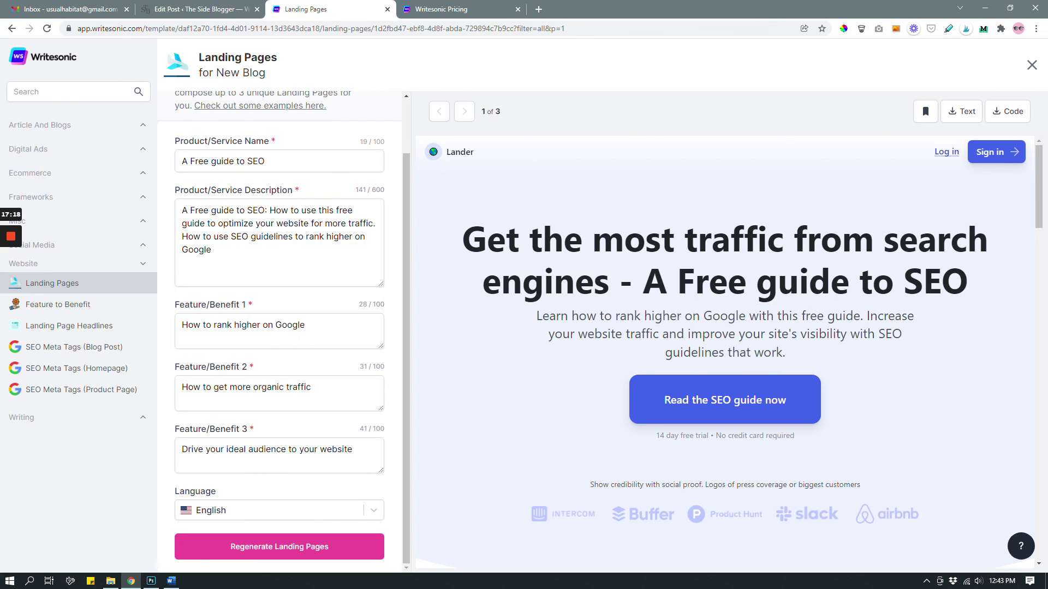
# Download the first landing page's copy as a text file, view it in Notepad and close it
pyautogui.click(962, 111)
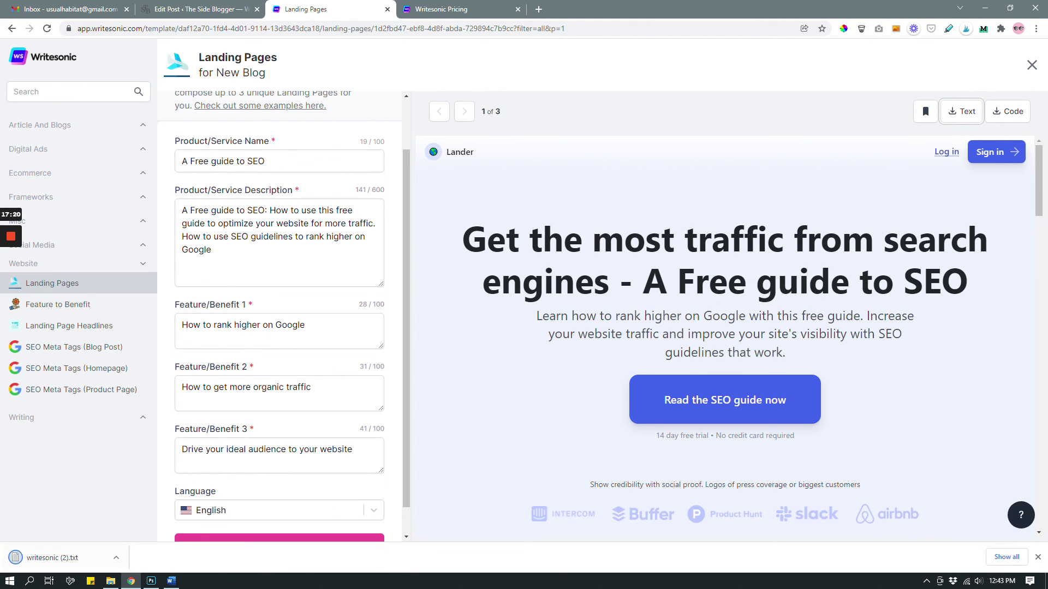
pyautogui.click(52, 558)
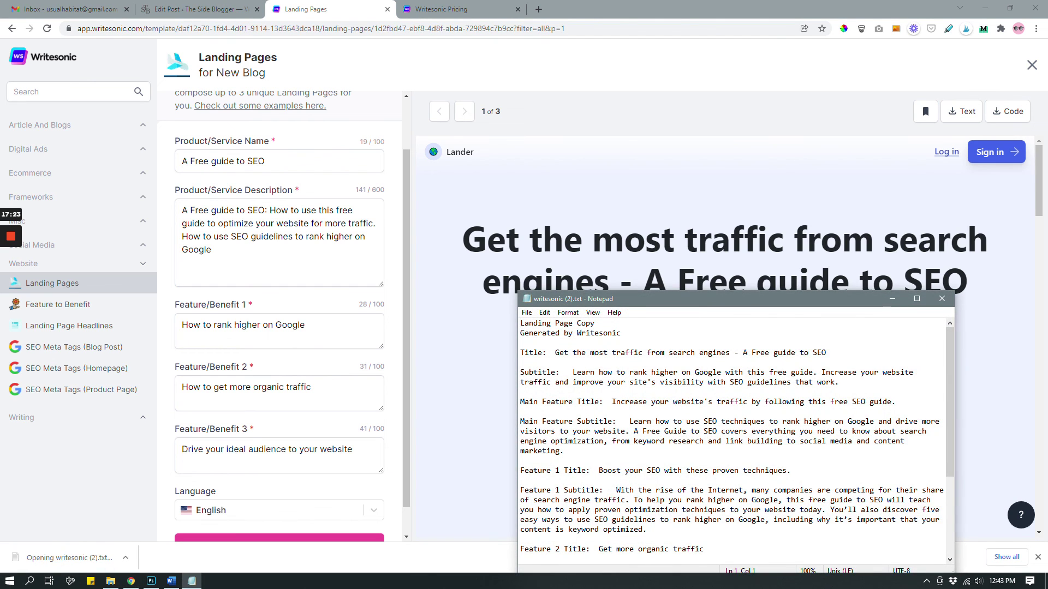
pyautogui.moveTo(687, 301); pyautogui.dragTo(648, 153)
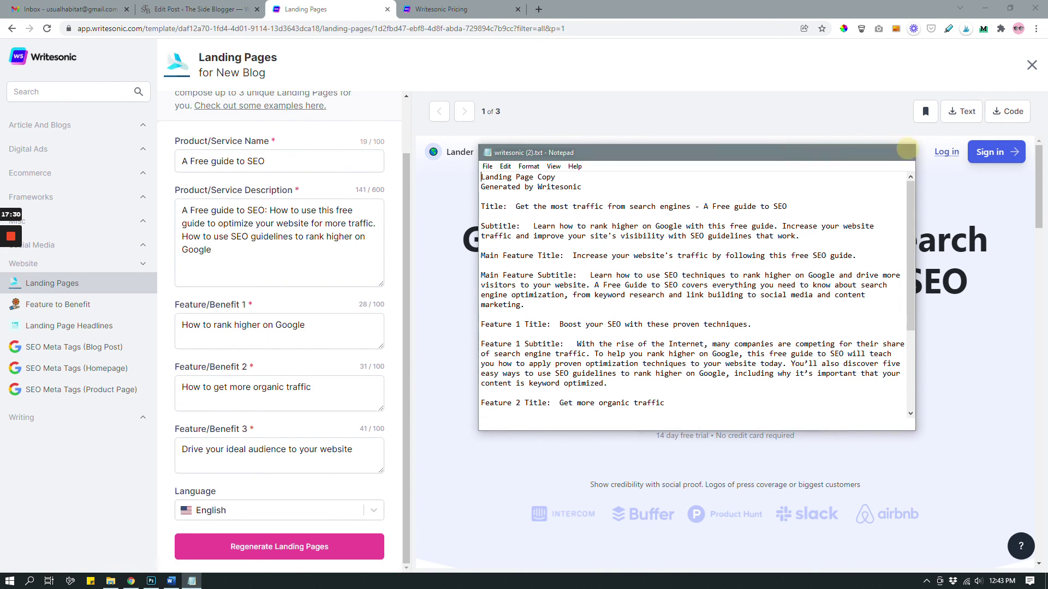
pyautogui.click(902, 153)
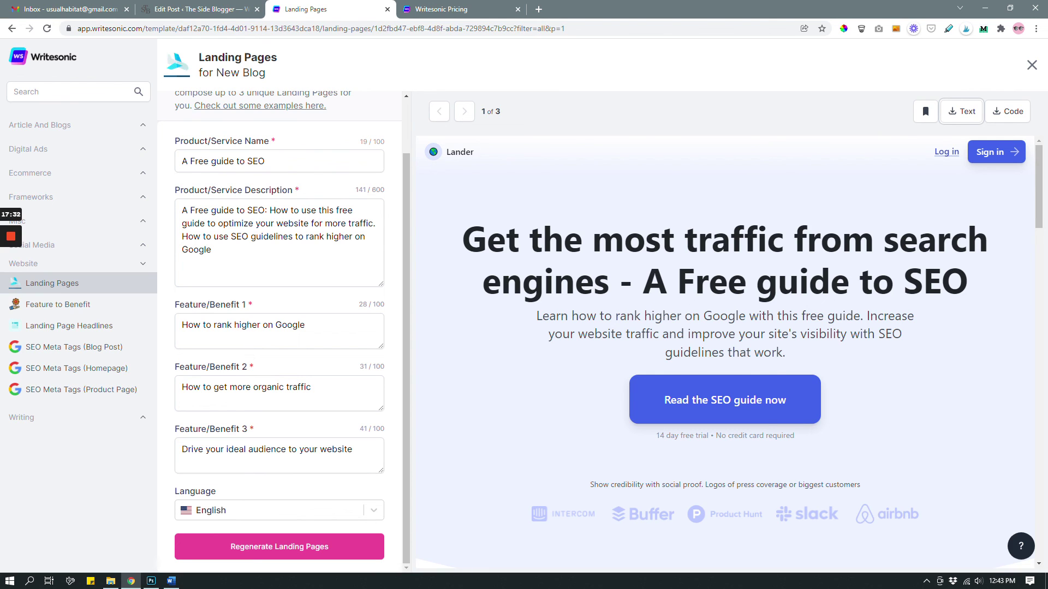
# Return to the New Blog project's template list and look through all the available copy templates
pyautogui.click(12, 28)
pyautogui.click(12, 29)
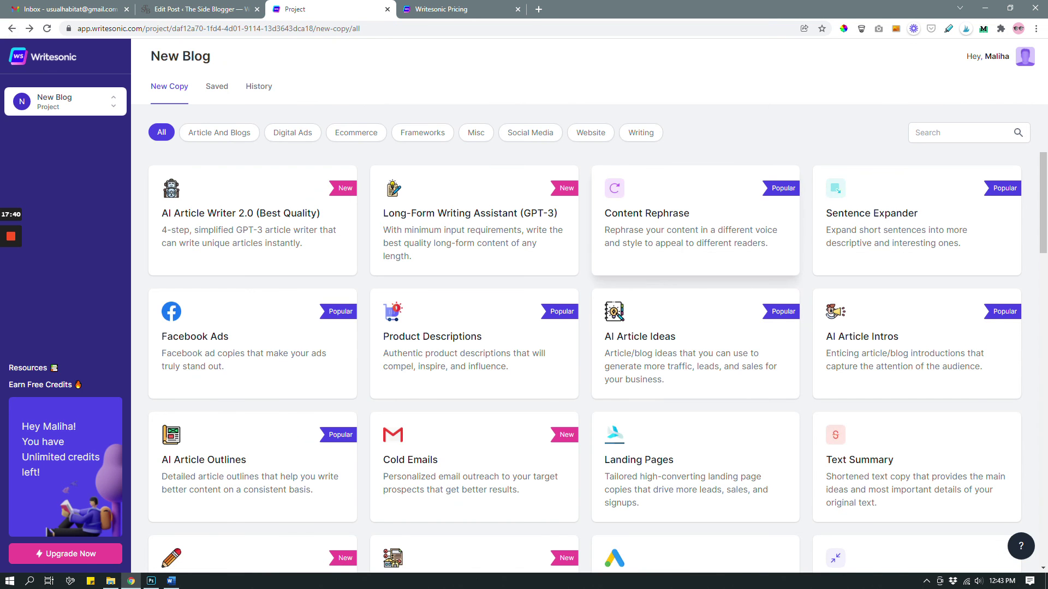
pyautogui.scroll(-4, 695, 229)
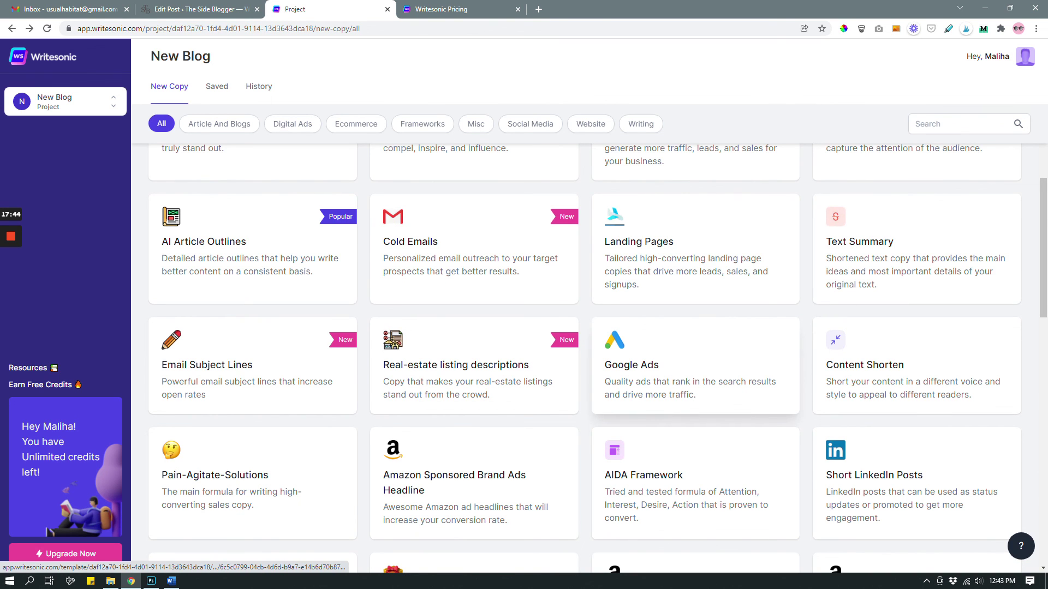
pyautogui.scroll(-4, 696, 365)
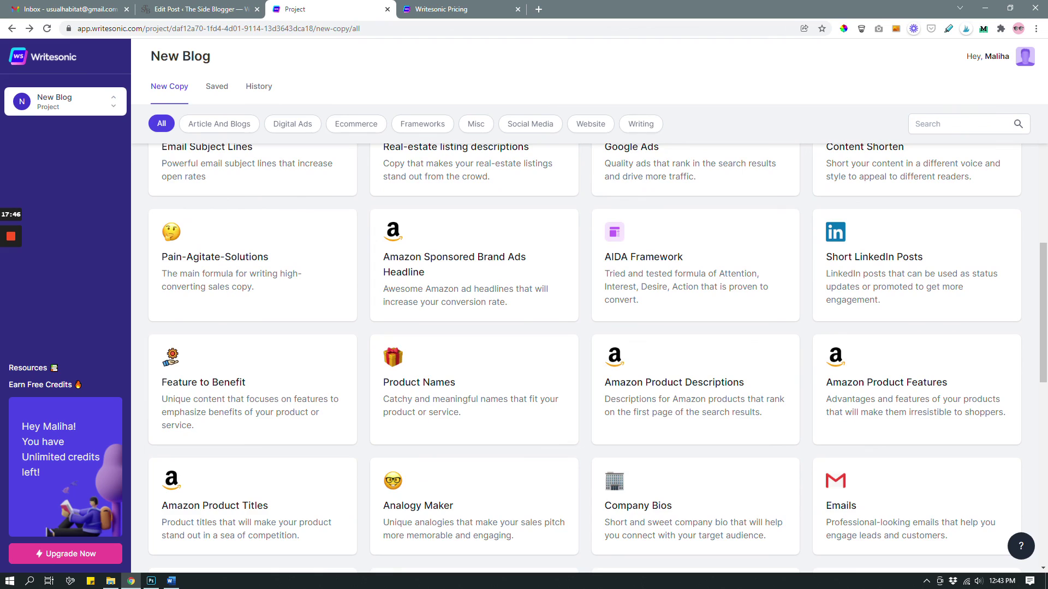
pyautogui.scroll(-4, 695, 295)
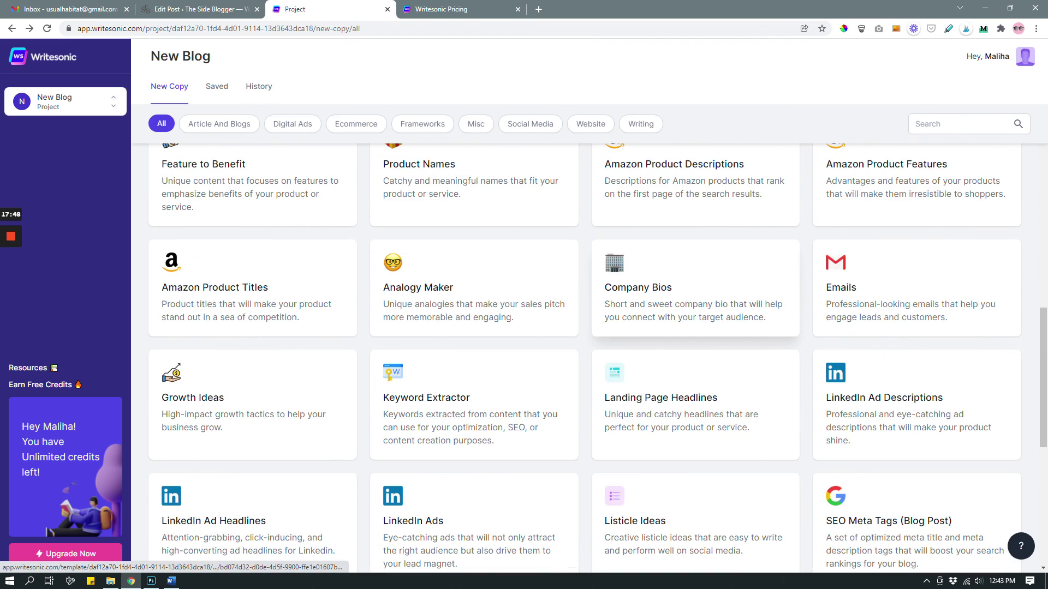
pyautogui.scroll(-2, 696, 327)
pyautogui.scroll(14, 695, 328)
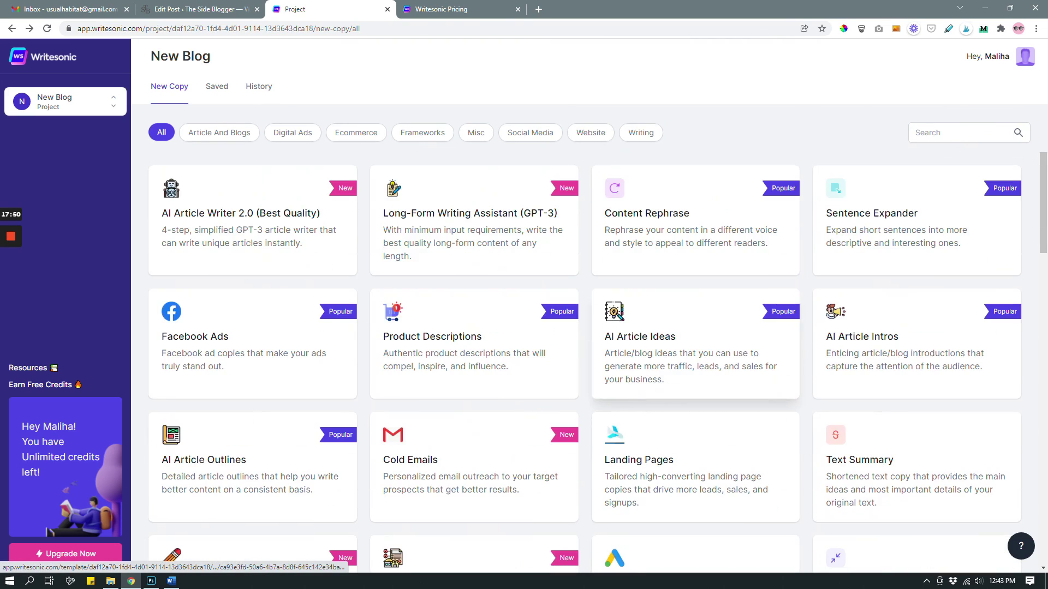